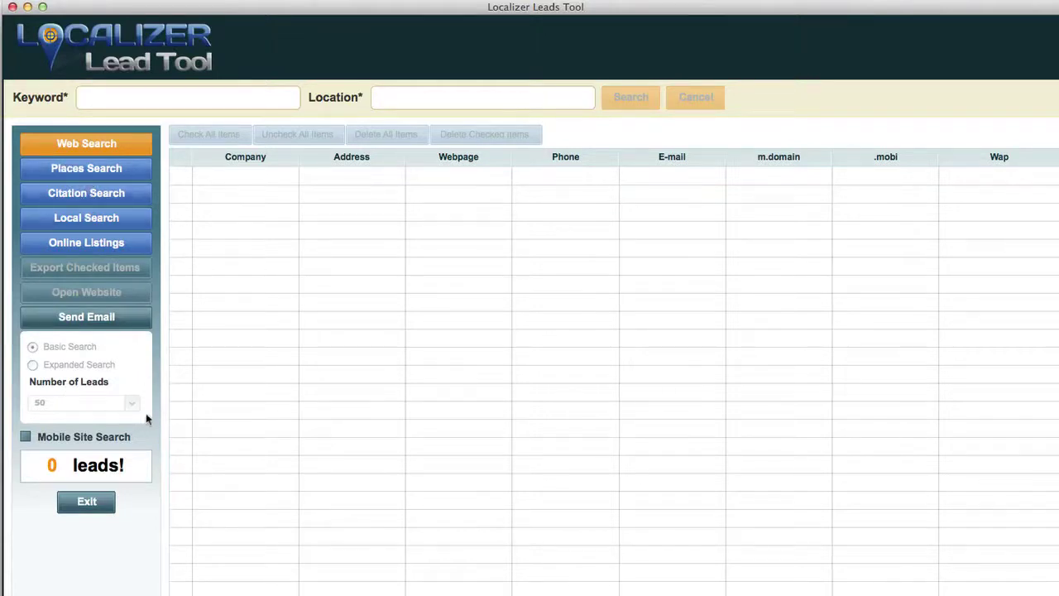
- Enter Dentist as the keyword and Phoenix as the location for the web search
click(96, 102)
text(Dentis)
text(t)
text(Phoenix)
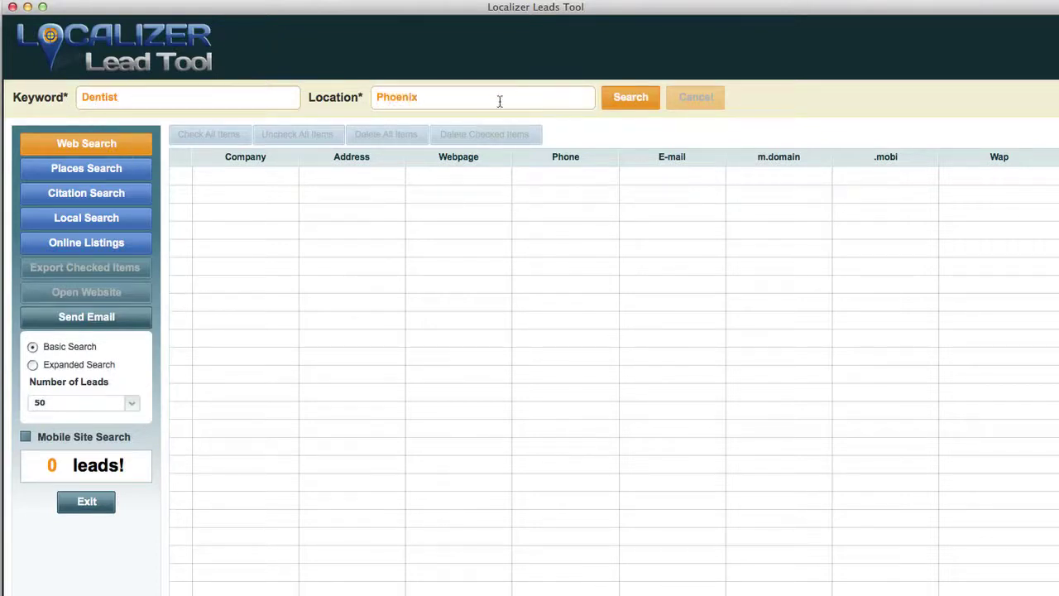
drag(442, 97, 374, 97)
click(482, 96)
- Run the web search as an expanded search for 50 leads with Mobile Site Search enabled
click(33, 364)
click(108, 405)
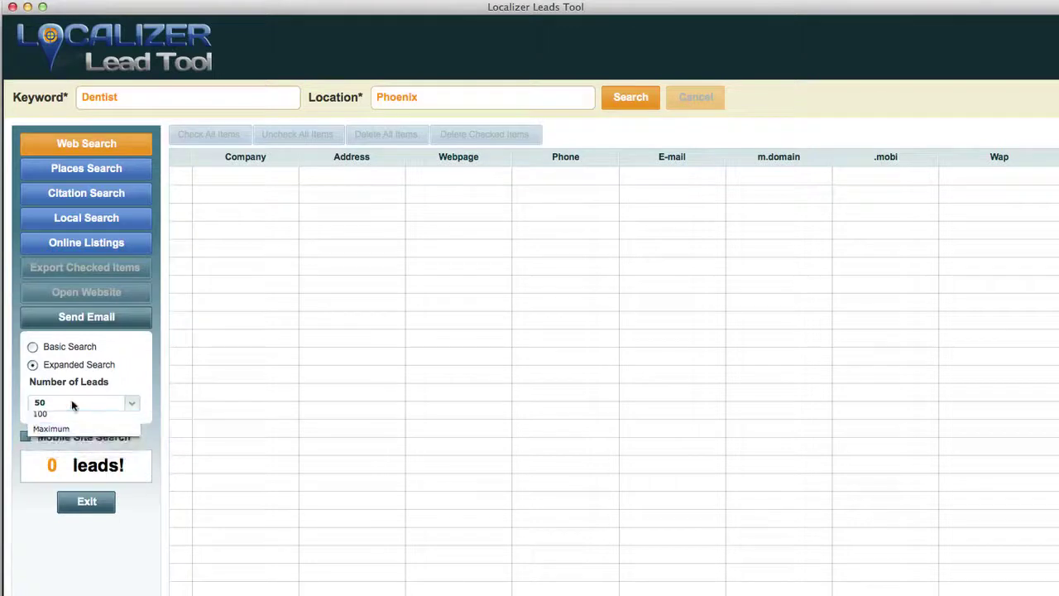
click(74, 416)
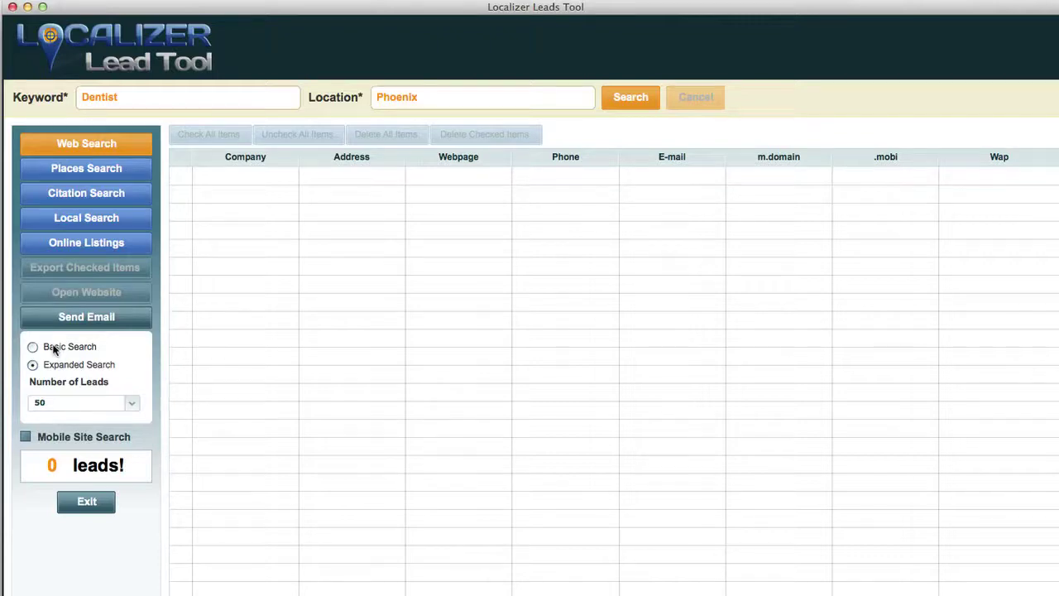
click(58, 402)
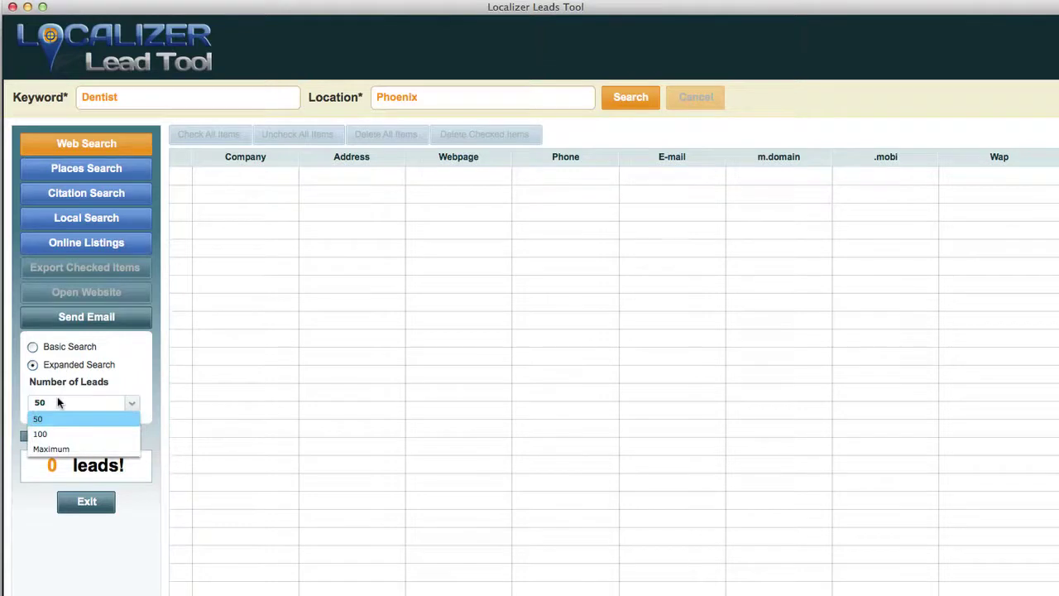
click(58, 402)
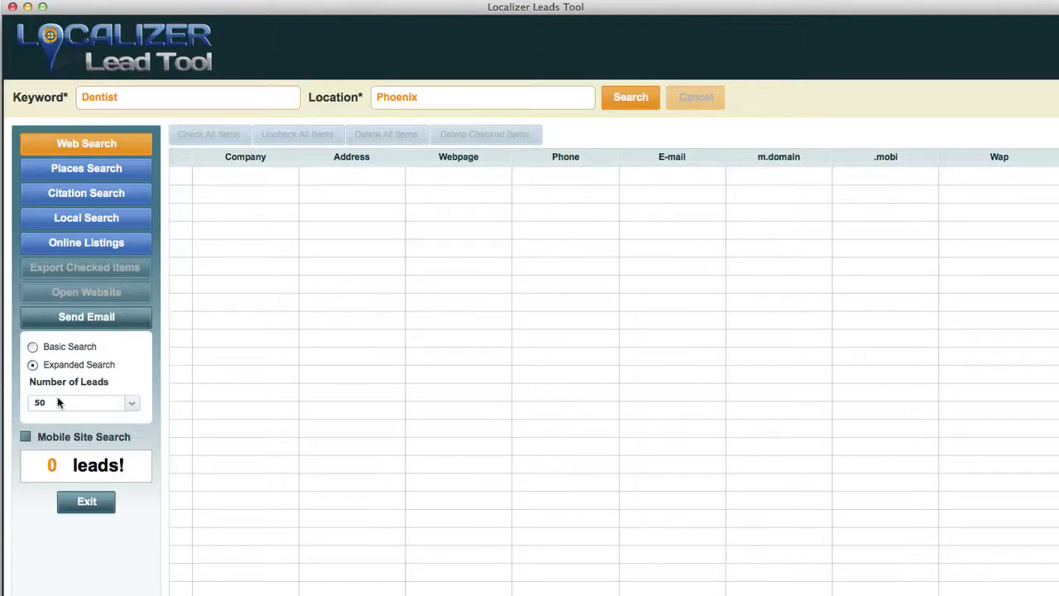
click(26, 438)
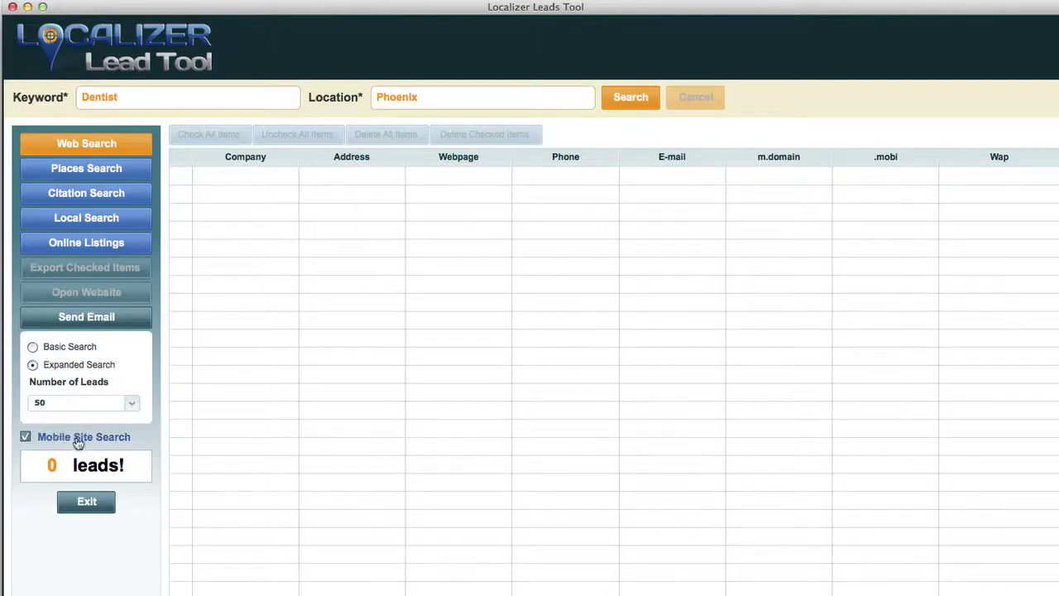
click(631, 98)
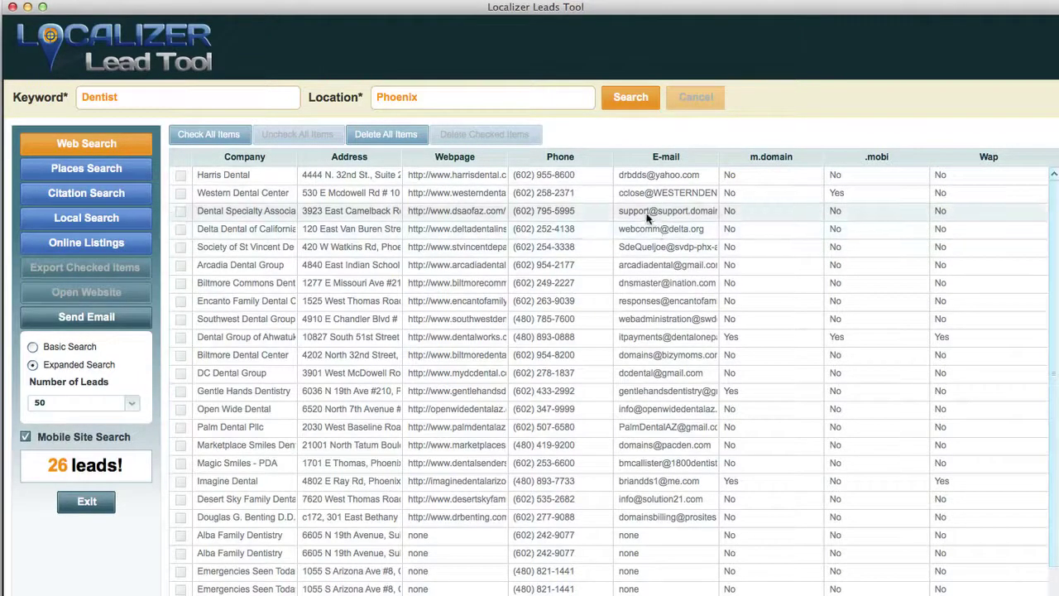
- Select the Harris Dental lead and start an email addressed to it
click(180, 213)
click(179, 213)
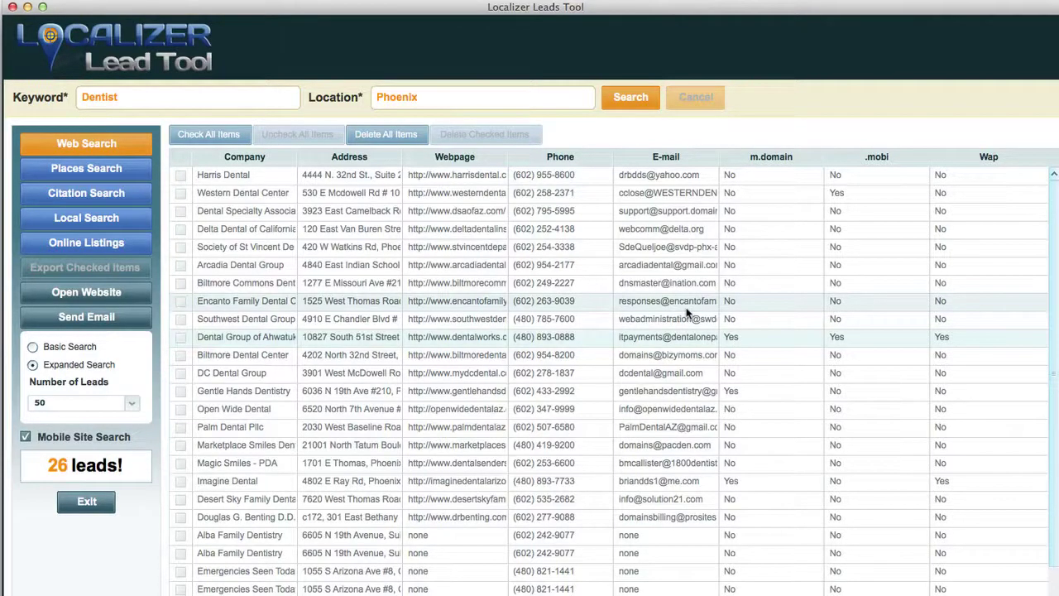
click(179, 177)
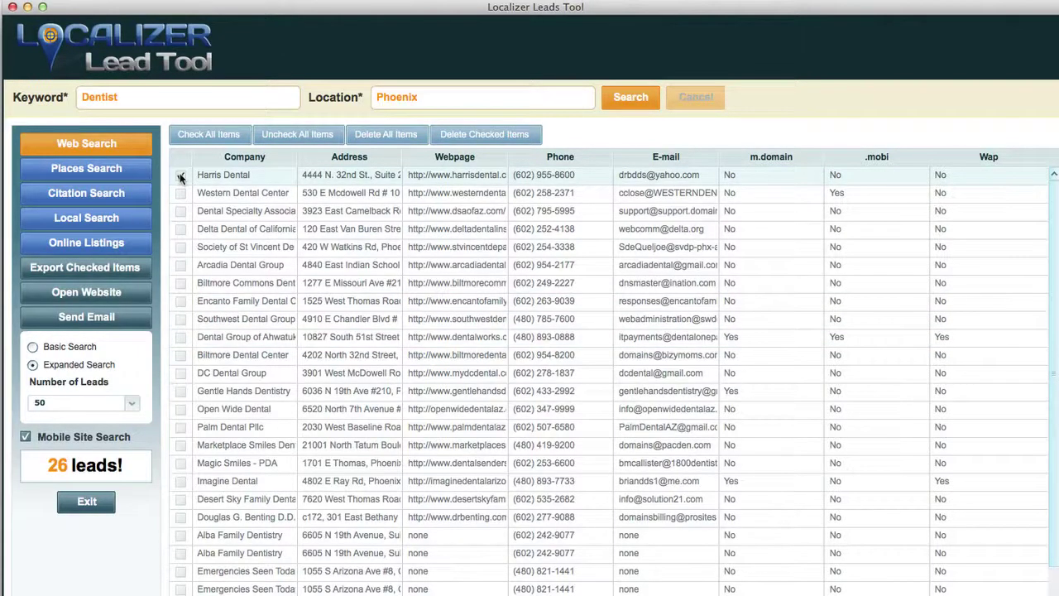
click(86, 318)
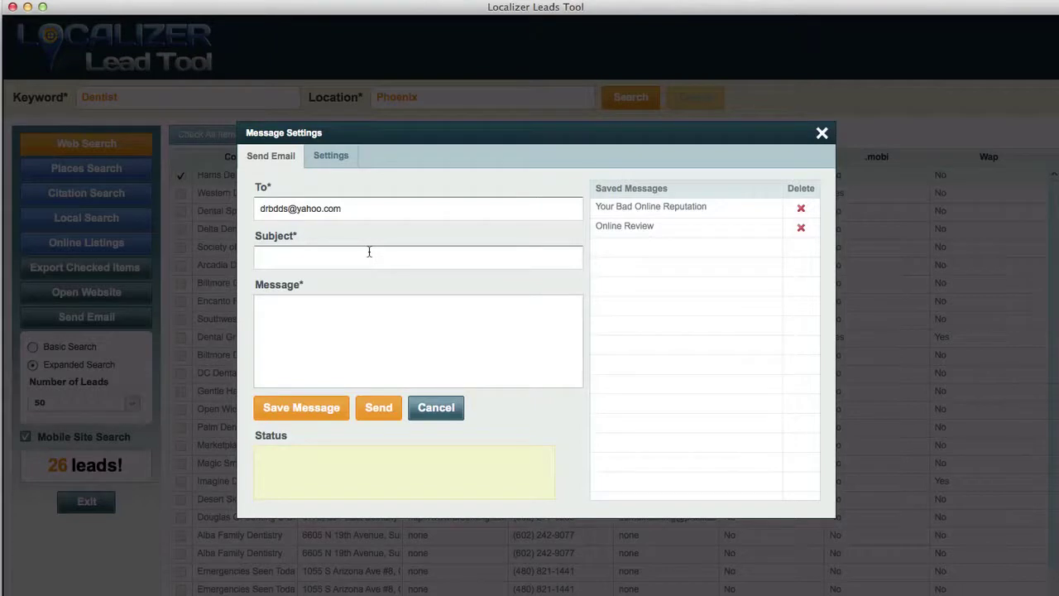
- Review the email sending settings: username, password, Gmail as SMTP host and port 465
click(330, 157)
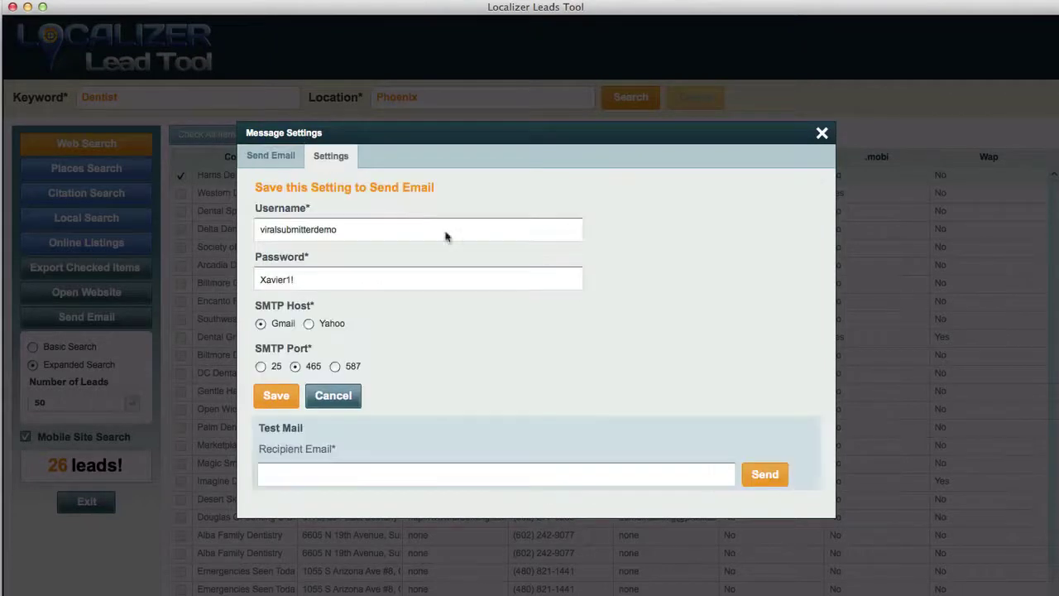
drag(347, 232, 258, 230)
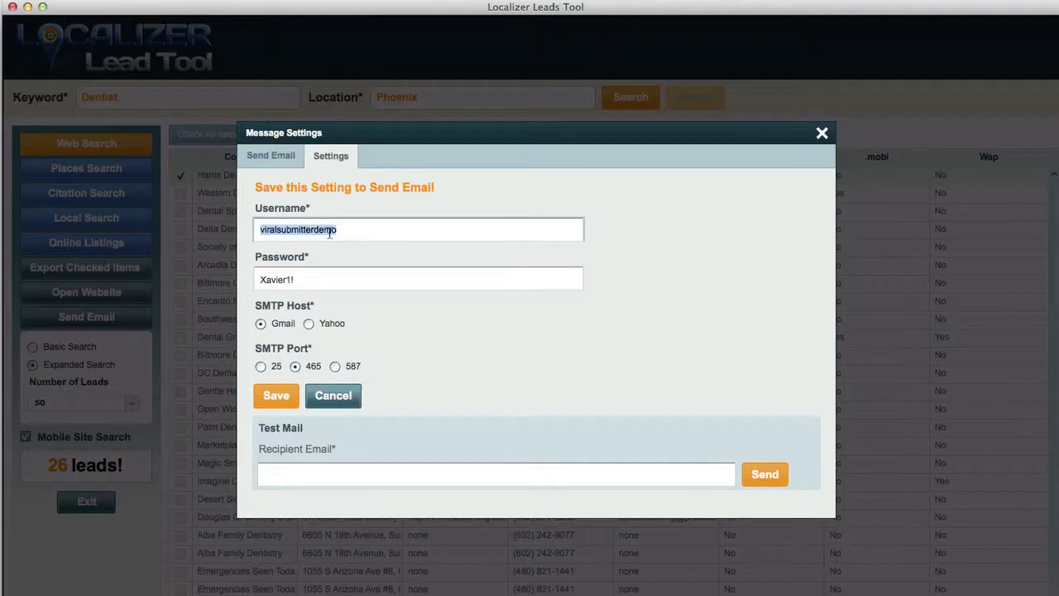
click(505, 279)
click(261, 323)
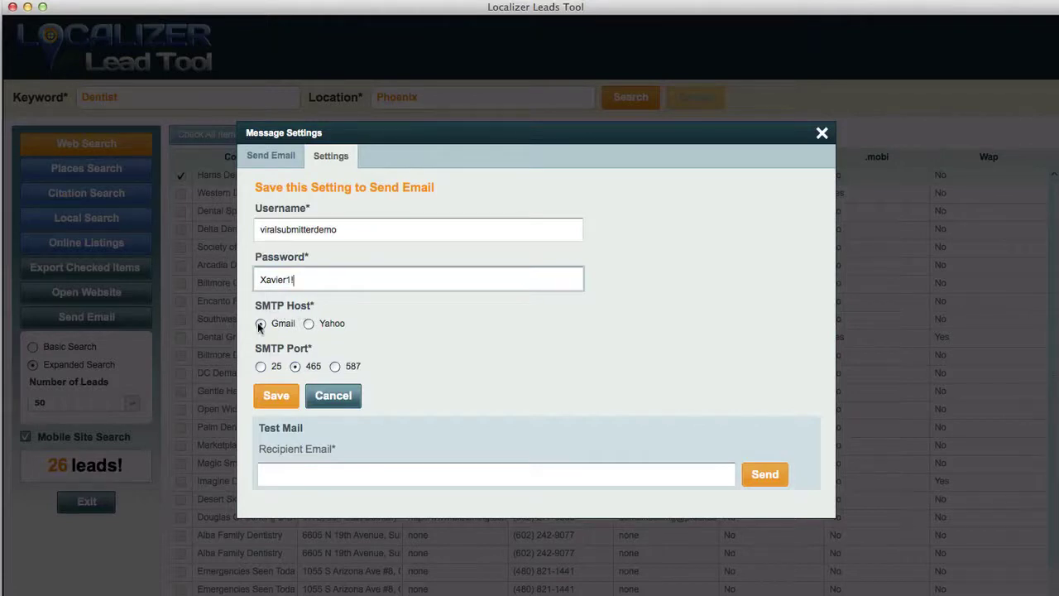
click(296, 366)
- Preview the saved messages "Your Bad Online Reputation" and "Online Review" in the email form, then close it without sending
click(280, 159)
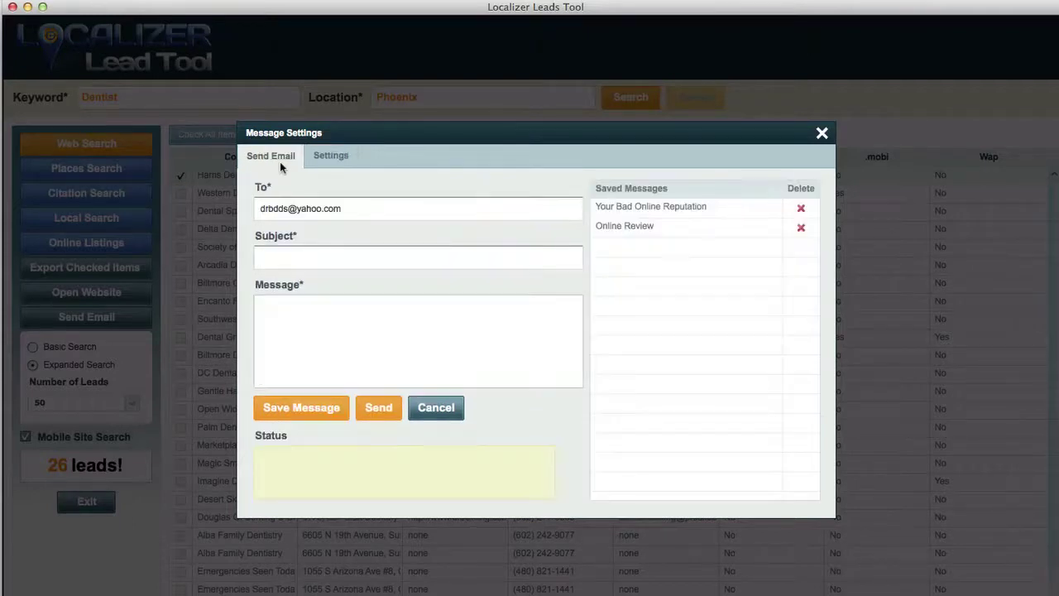
click(359, 211)
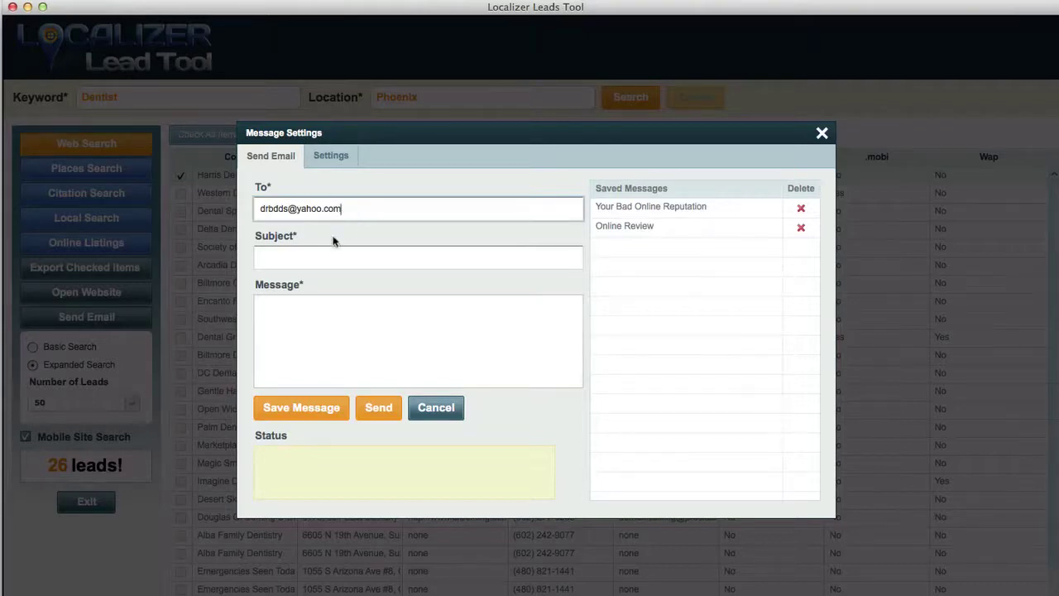
click(291, 261)
click(300, 323)
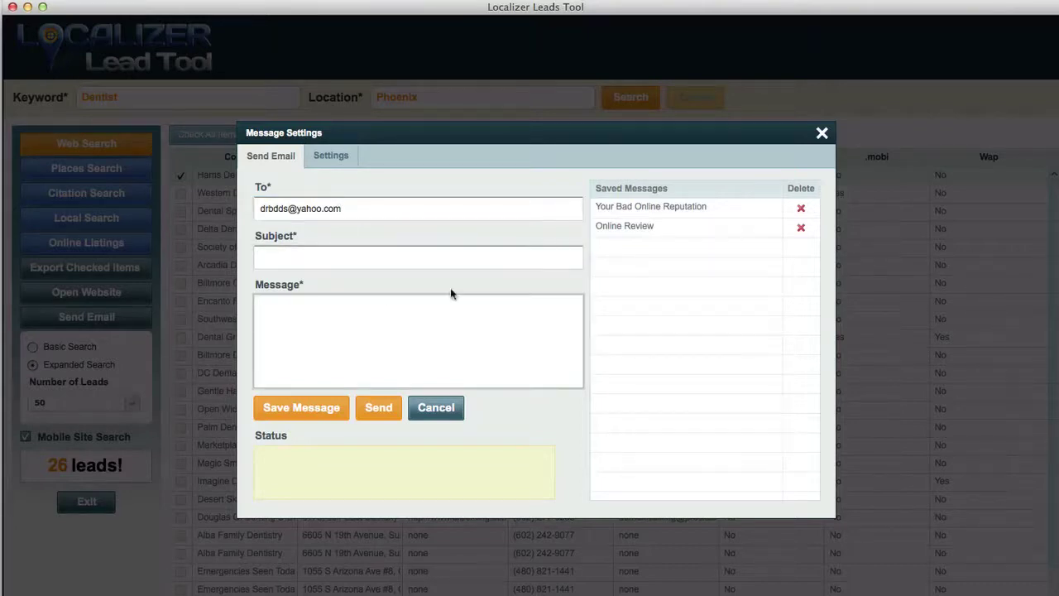
click(649, 211)
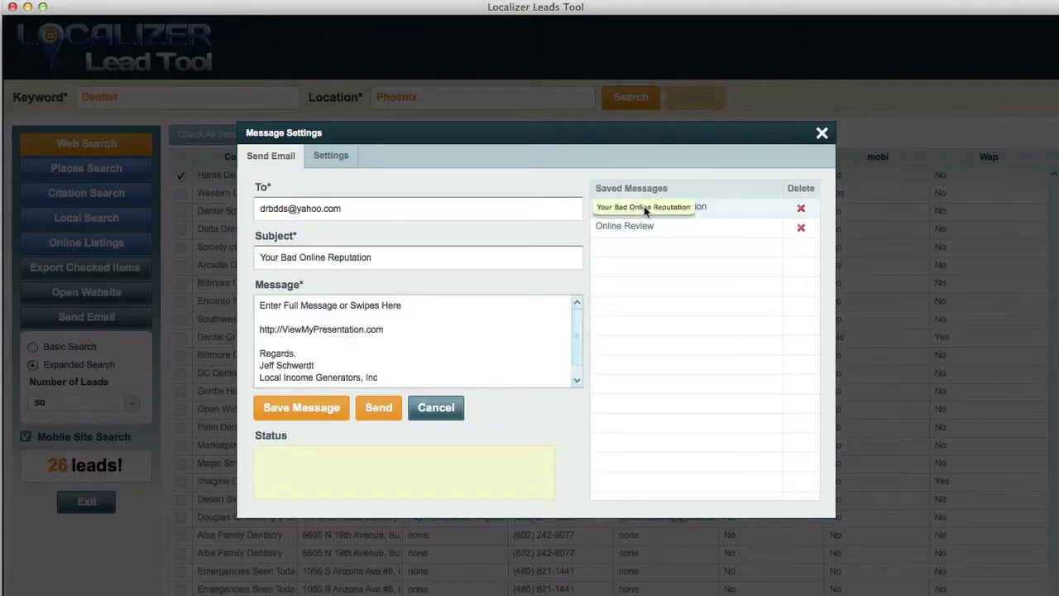
click(688, 235)
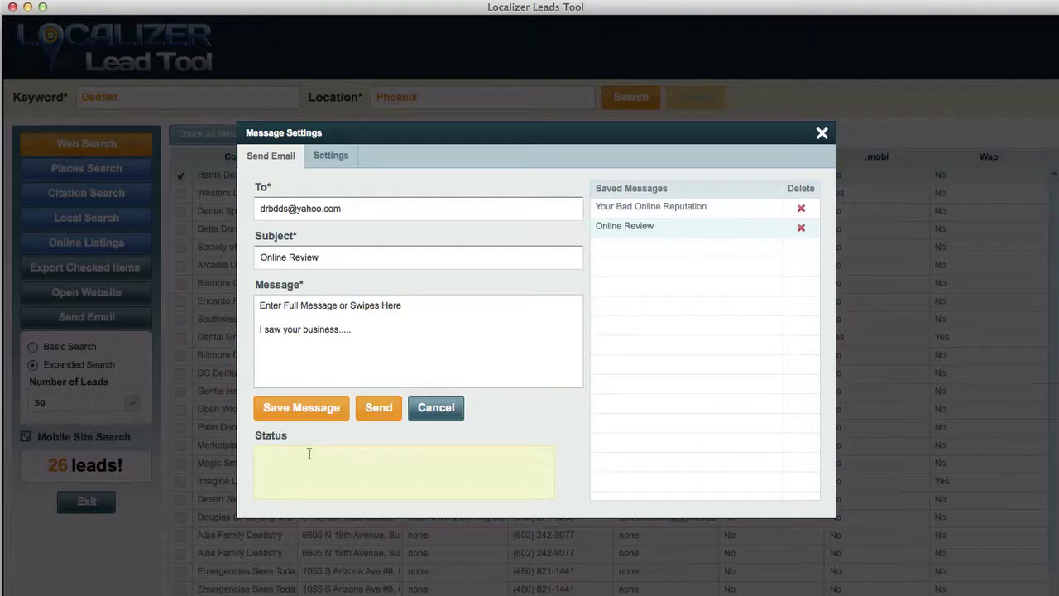
click(334, 157)
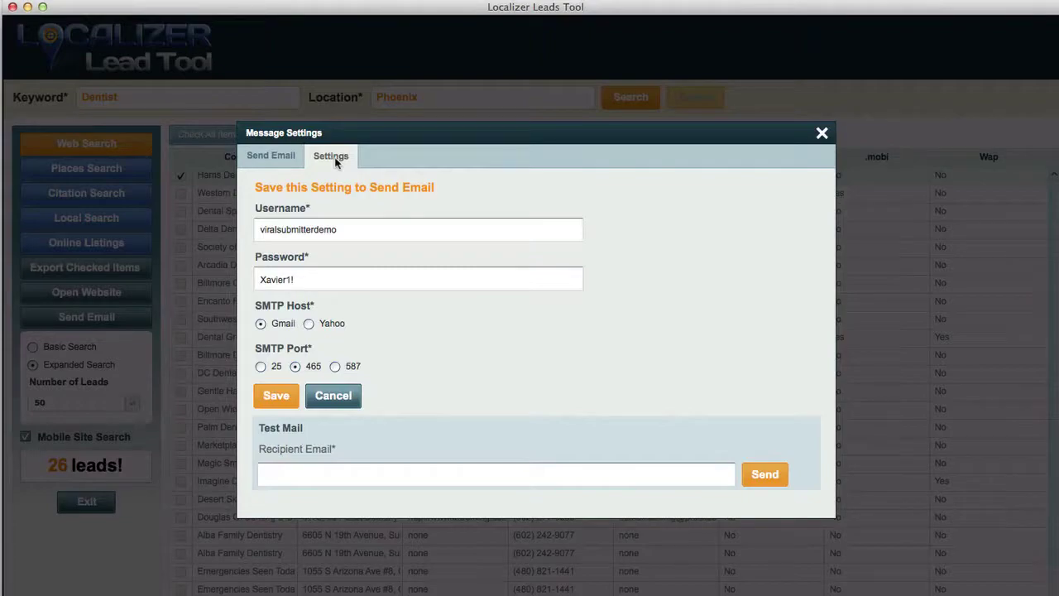
click(821, 132)
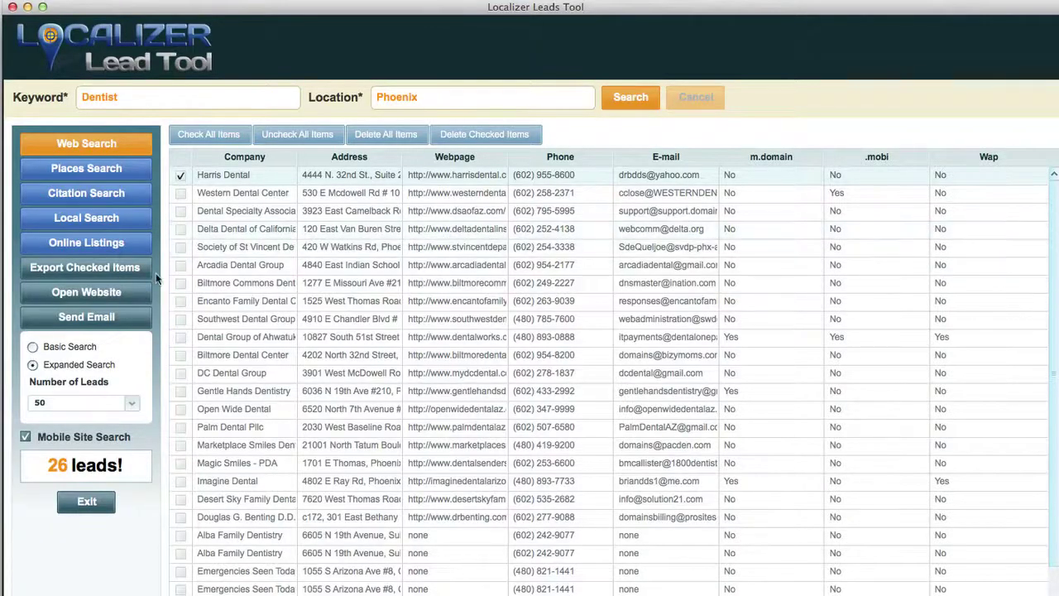
- View the export format choices for the checked lead and close them without exporting
click(86, 268)
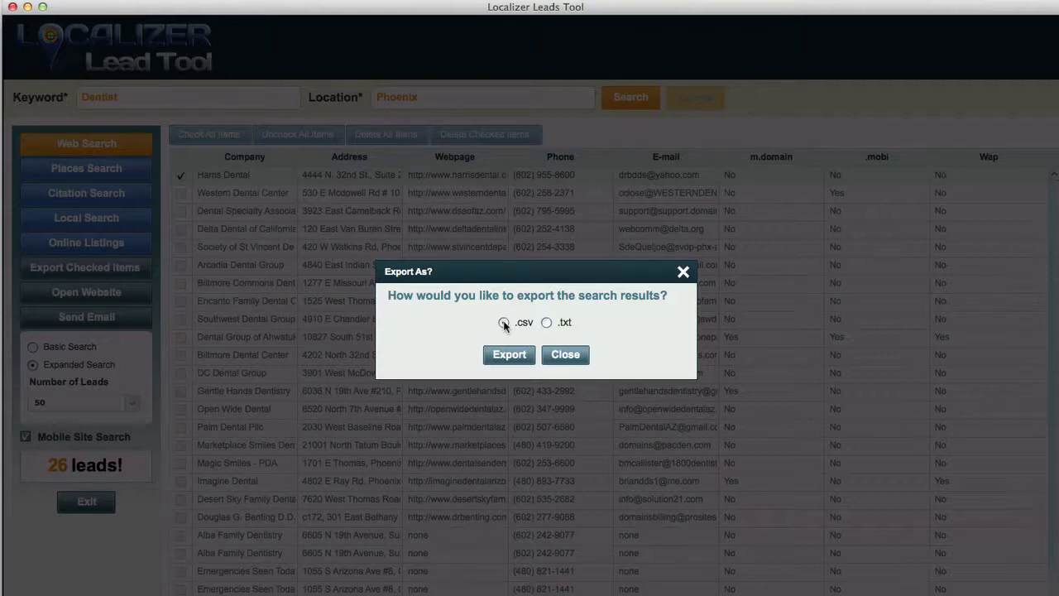
click(566, 354)
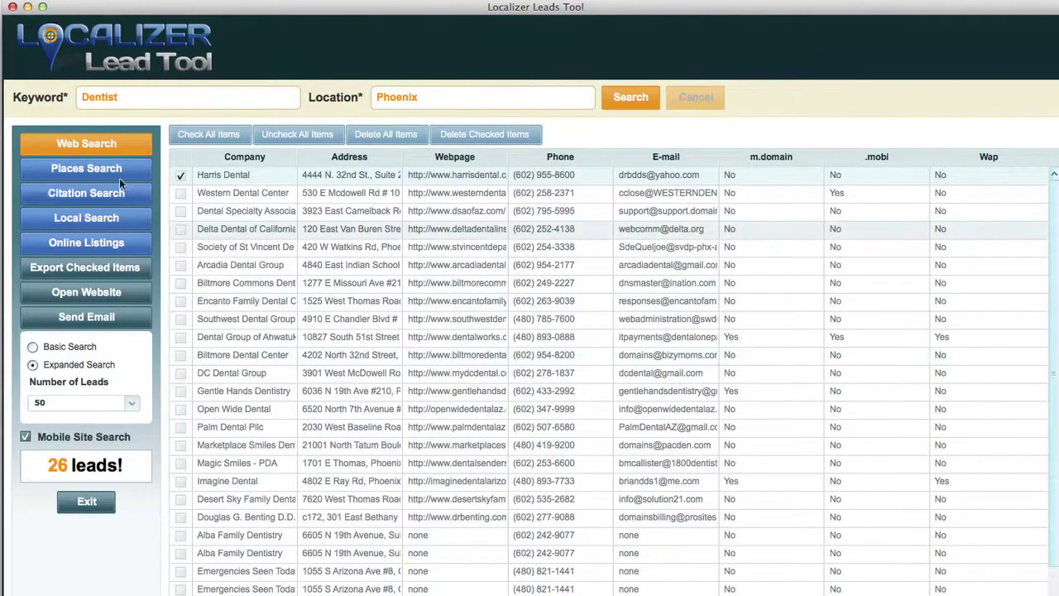
- Switch to Places Search, discarding the current results, and enter keyword Dentist, address tatum blvd, city Phoenix and state Az
click(97, 170)
click(516, 347)
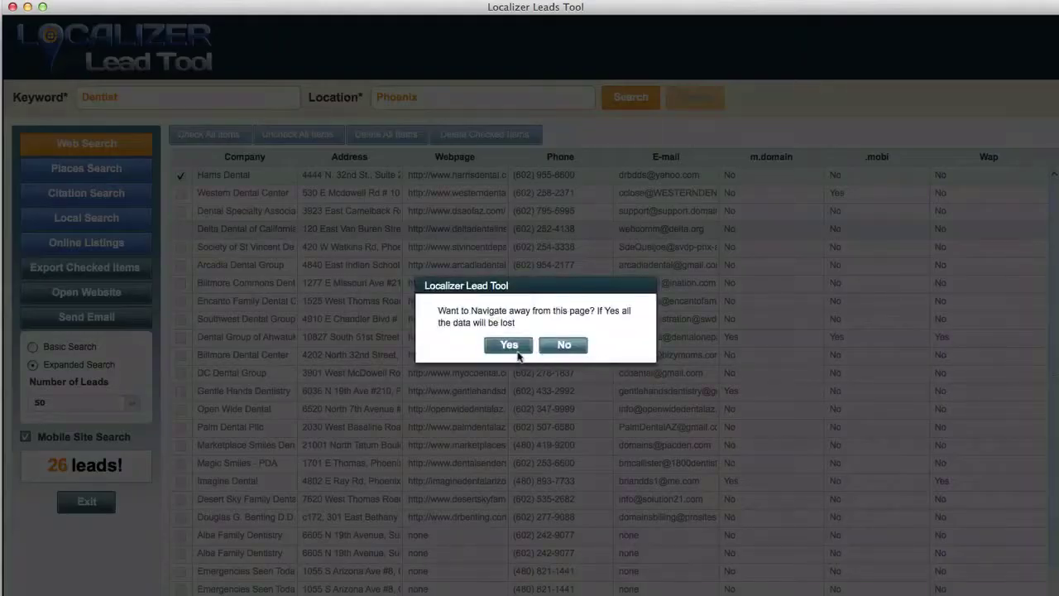
text(D)
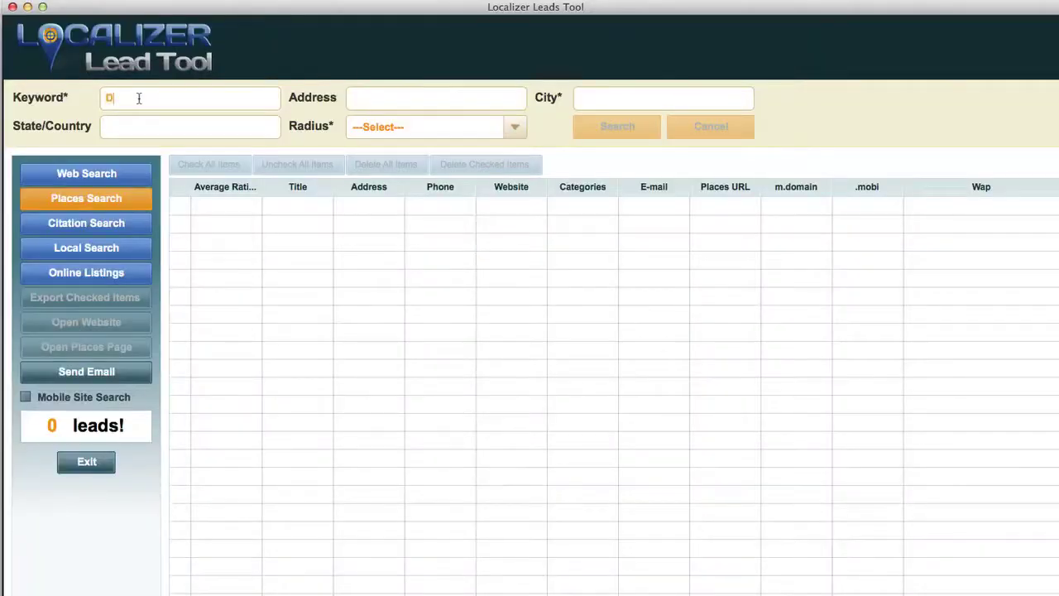
text(entist)
key(Tab)
text(tatum blvd)
key(Tab)
text(Phoenix)
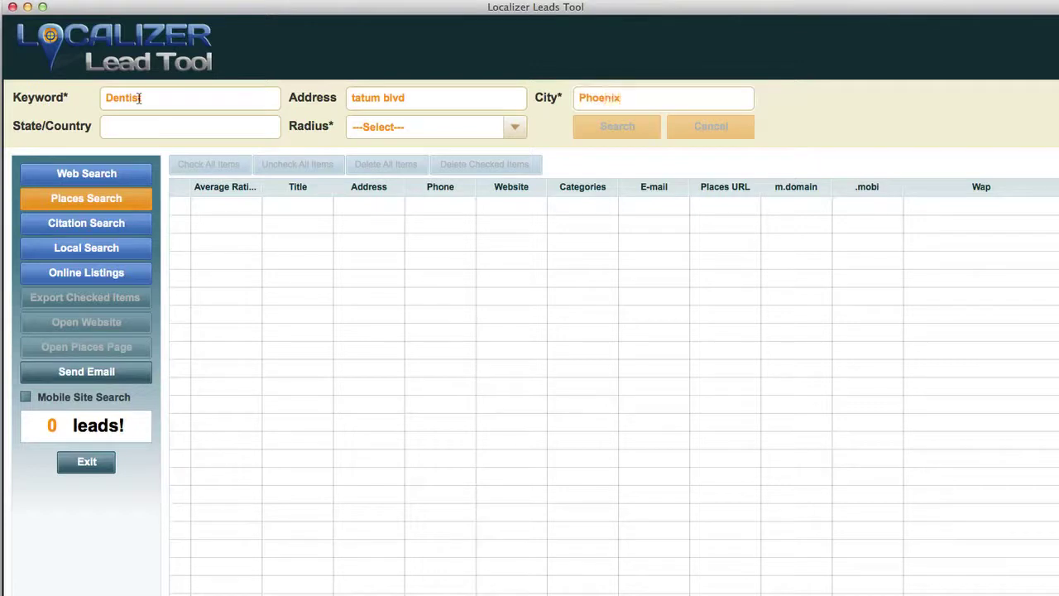
key(Tab)
text(Az)
- Run the places search with a radius of 10 Miles / 15 KM and sort the leads by ascending average rating
click(432, 124)
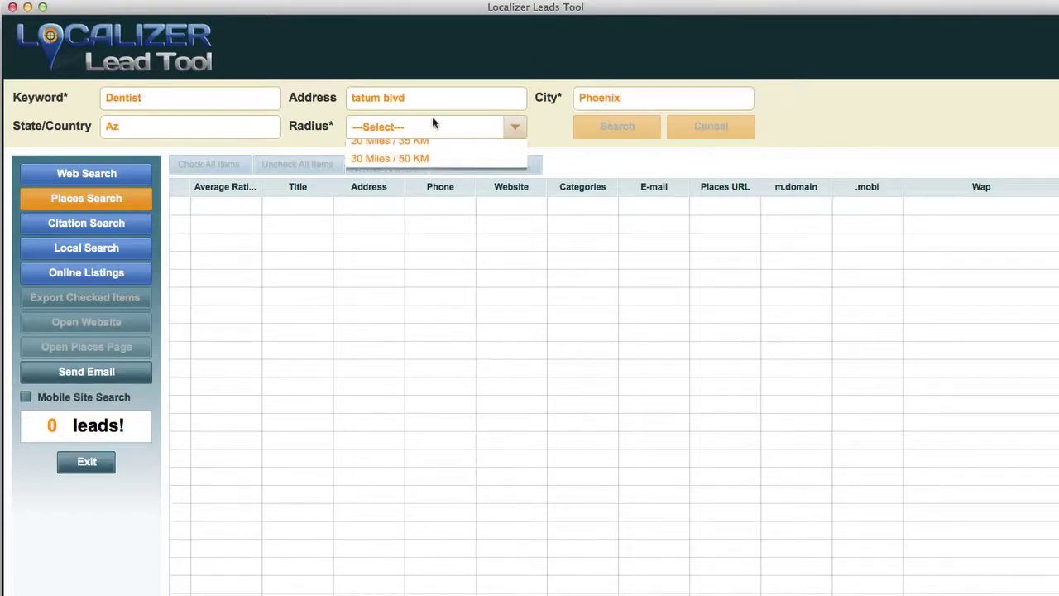
click(418, 182)
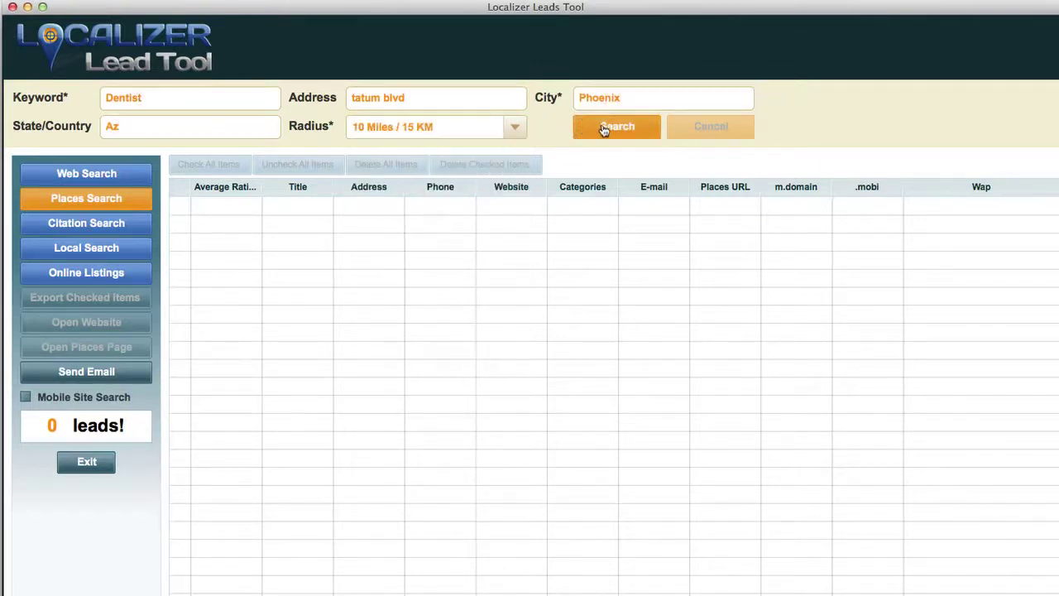
click(604, 129)
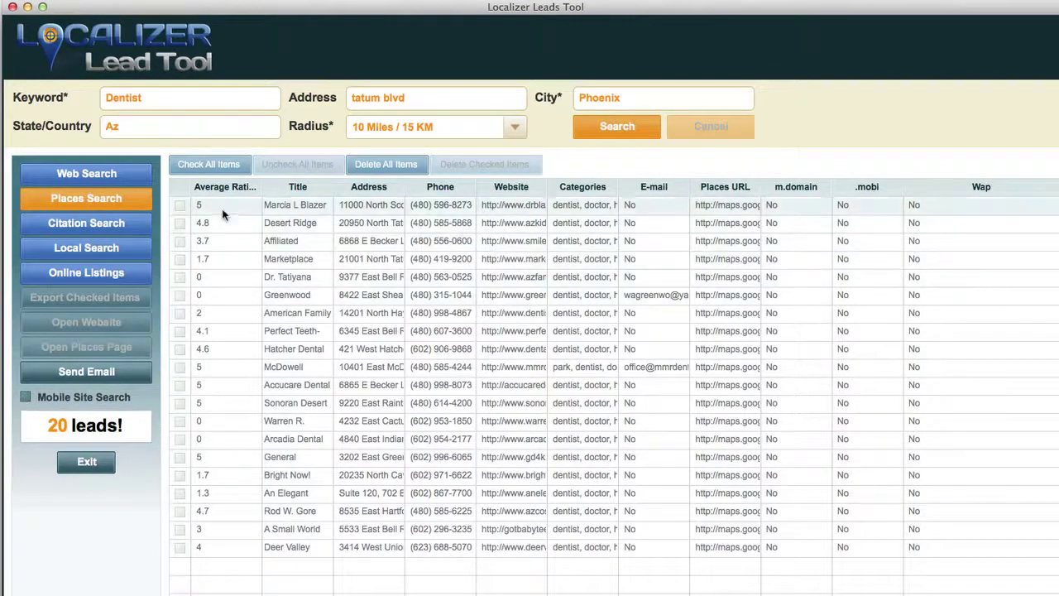
click(241, 189)
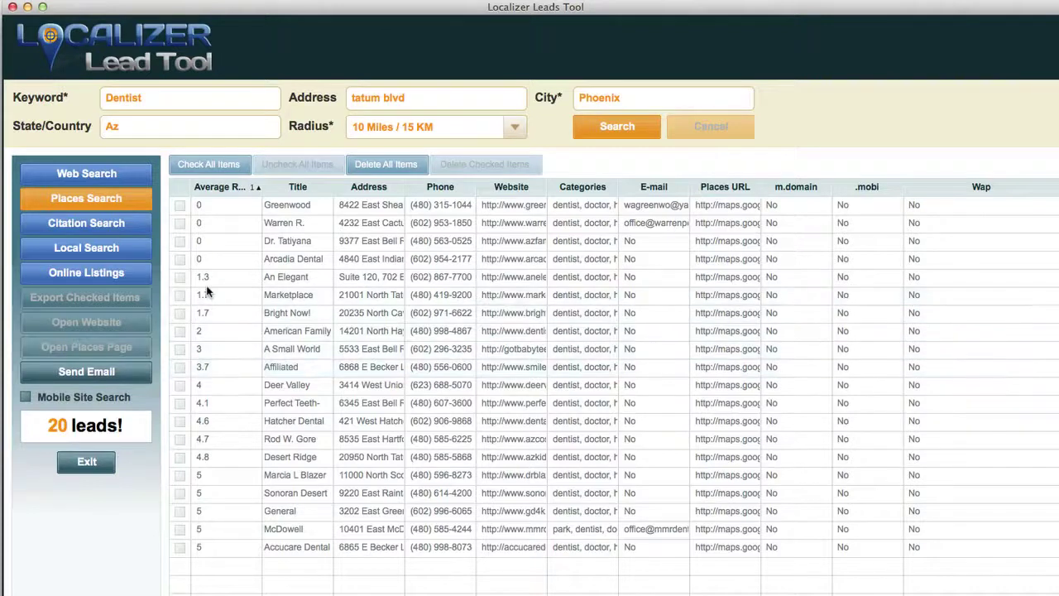
- Check the six leads from Marketplace through Deer Valley and try to email them
click(179, 295)
click(179, 313)
click(179, 331)
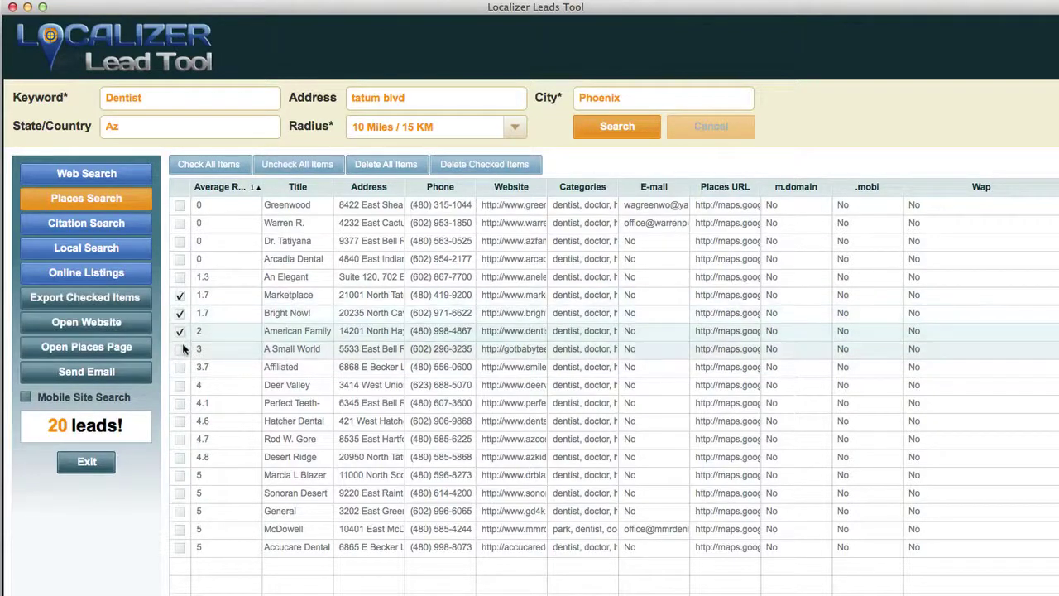
click(179, 348)
click(180, 385)
click(124, 372)
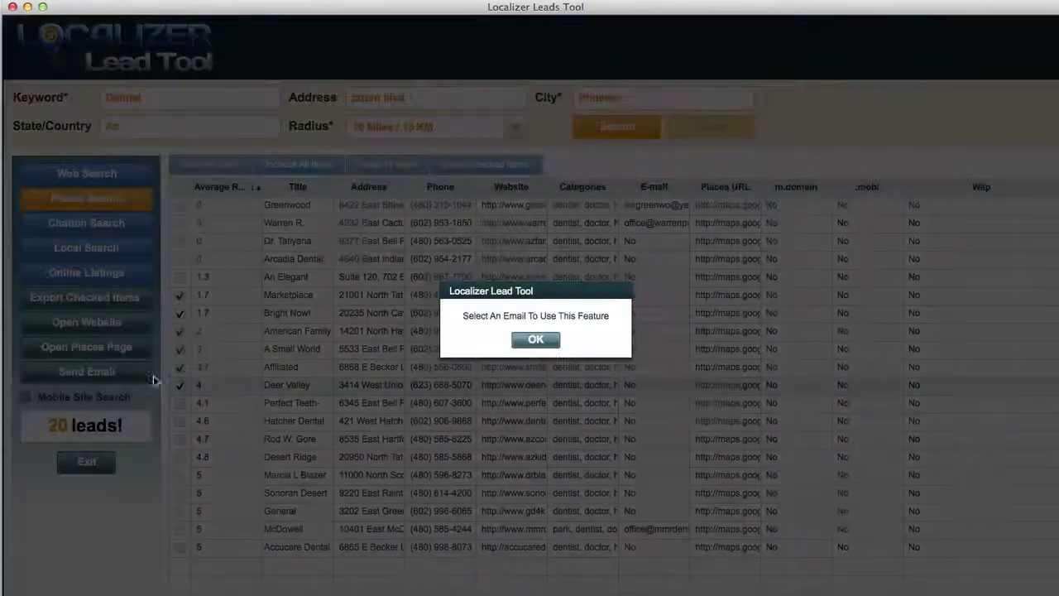
click(550, 342)
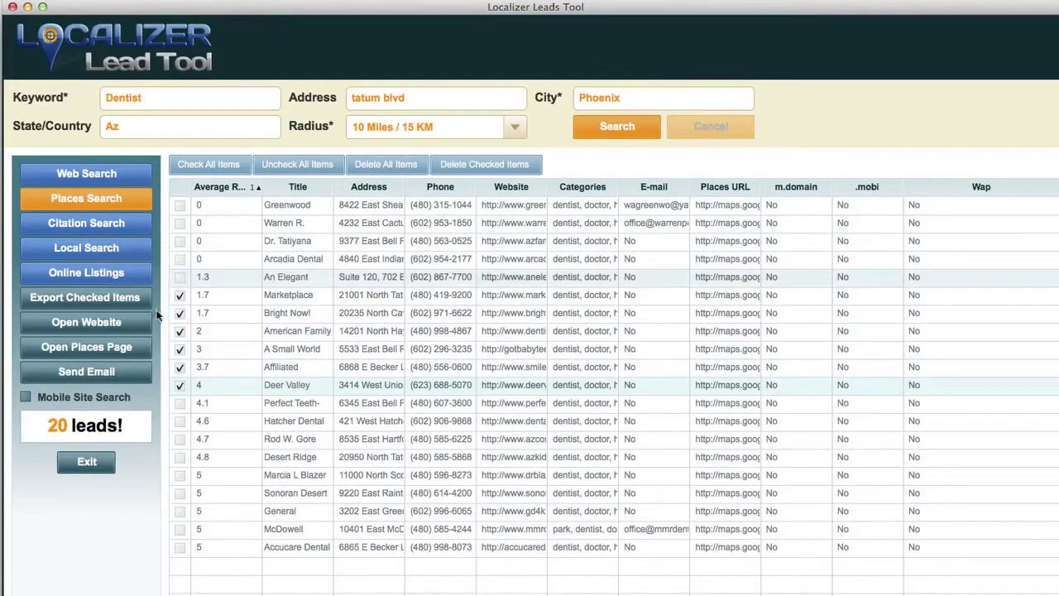
- Uncheck the six selected leads from Marketplace through Deer Valley
click(179, 294)
click(179, 313)
click(180, 331)
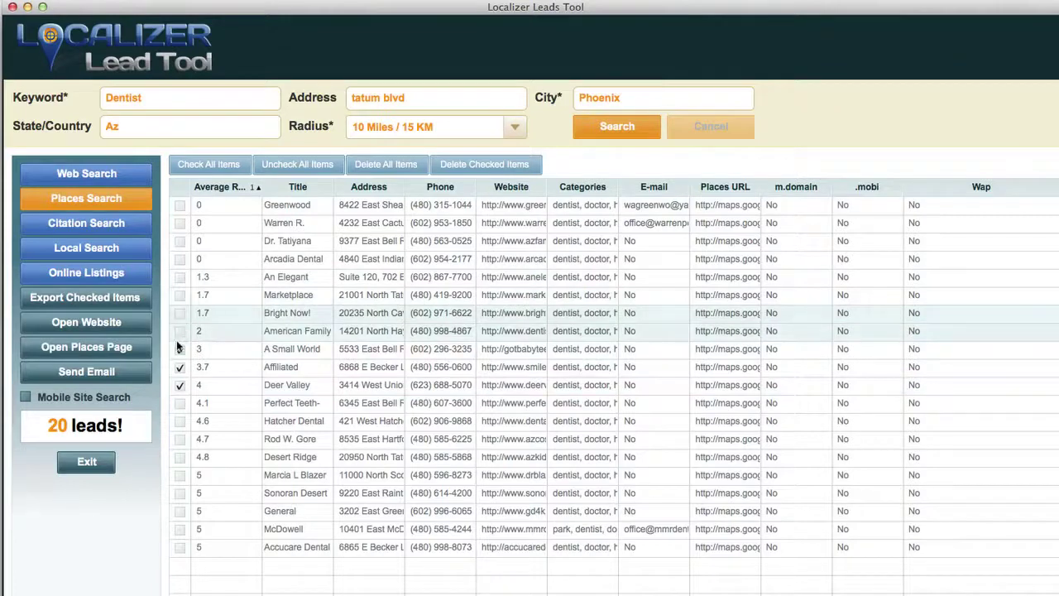
click(179, 348)
click(180, 366)
click(180, 385)
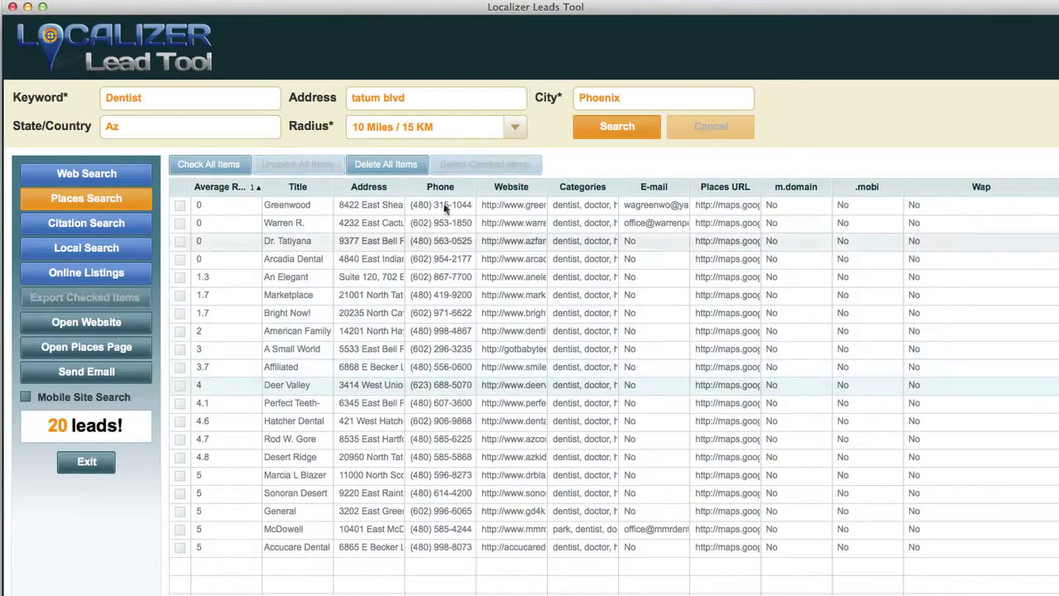
- Check the first two leads, which have e-mail addresses listed, and start an email to both
click(179, 205)
click(180, 222)
click(117, 376)
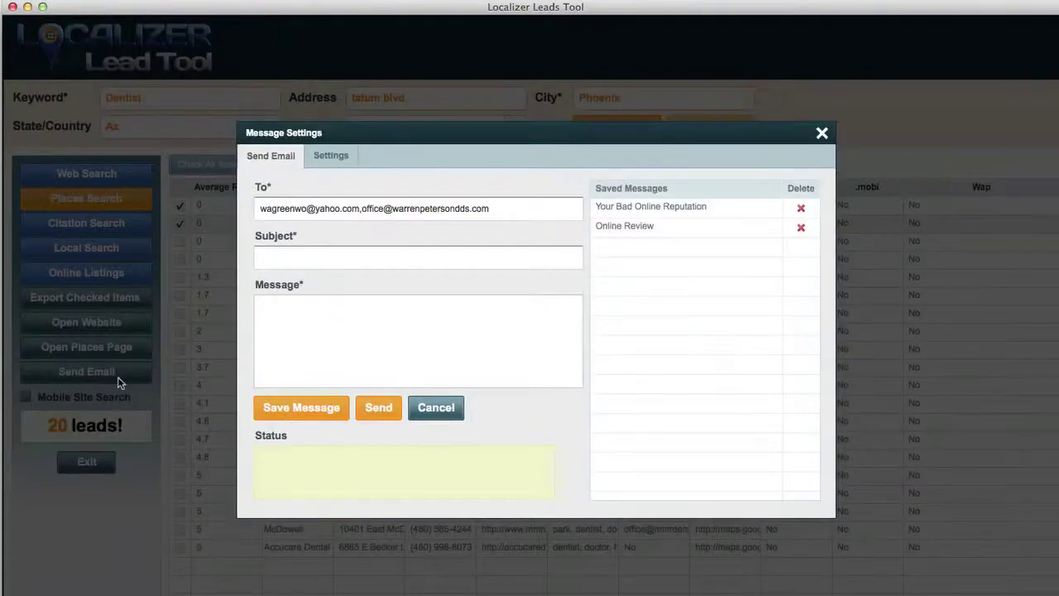
- Close the email message window and uncheck the first two leads
click(822, 133)
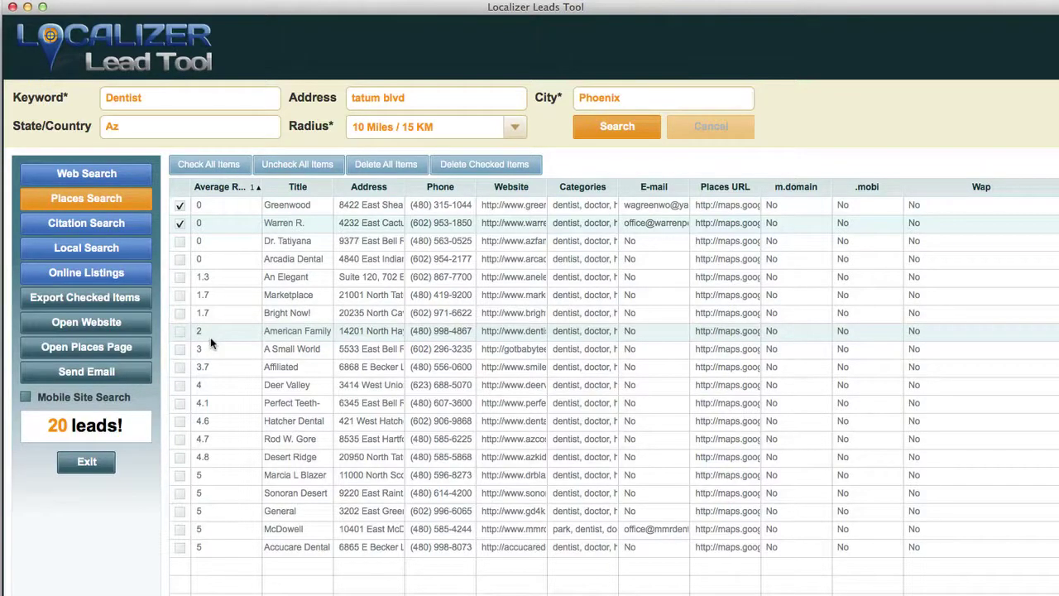
click(180, 223)
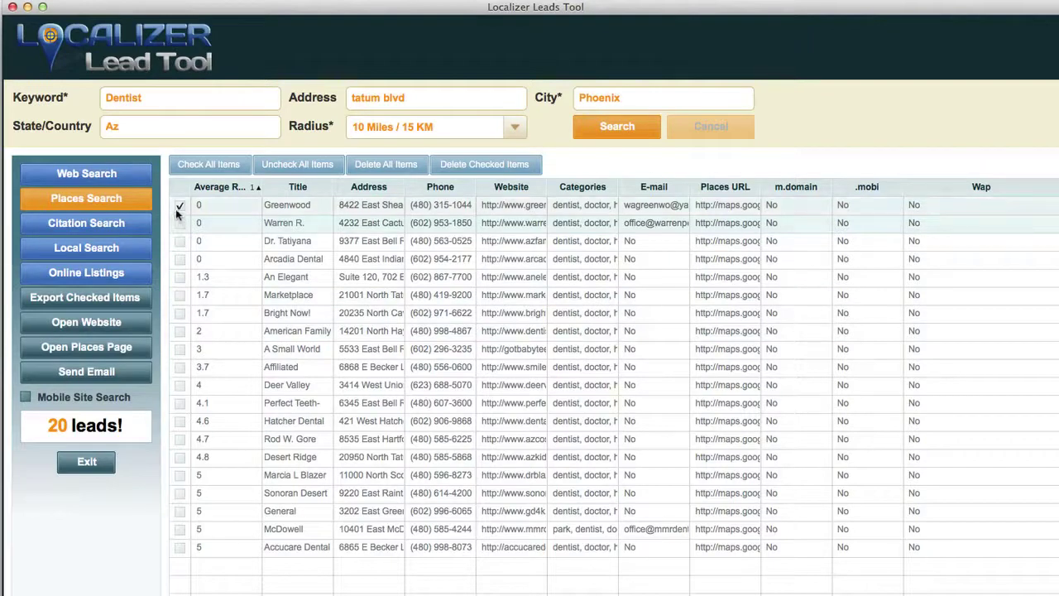
click(179, 206)
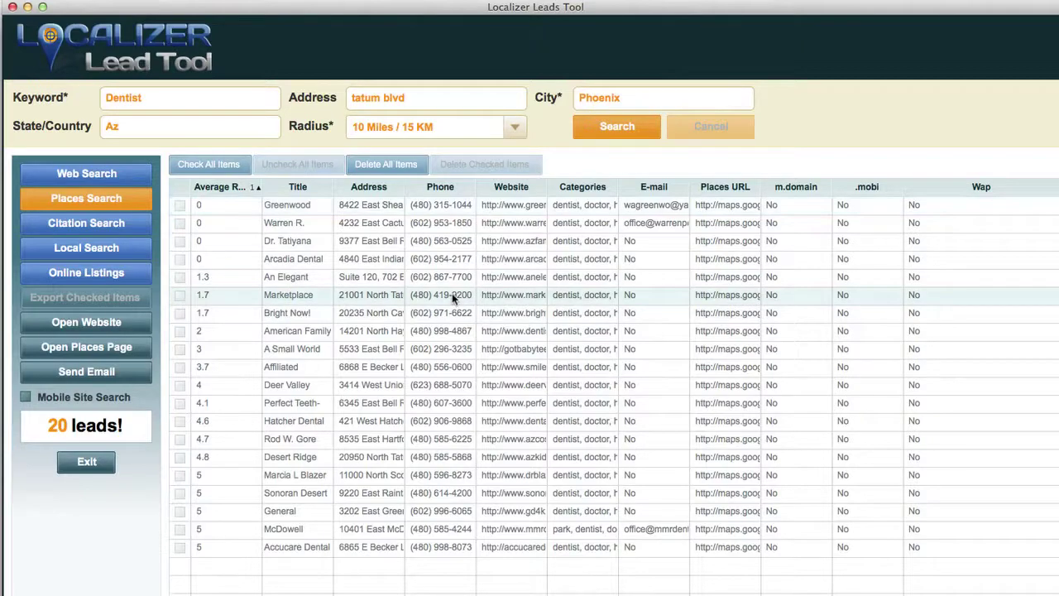
- Switch to the citation search, paste the business's phone number, and run the search until enough citations load, stopping it early
click(99, 227)
key(Return)
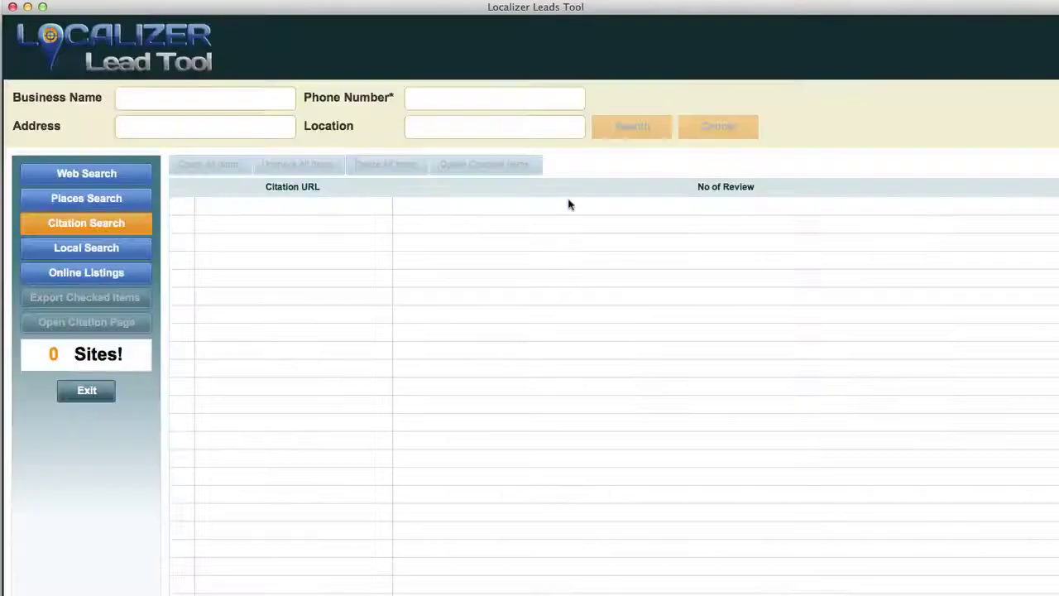
click(421, 100)
right_click(438, 95)
click(468, 130)
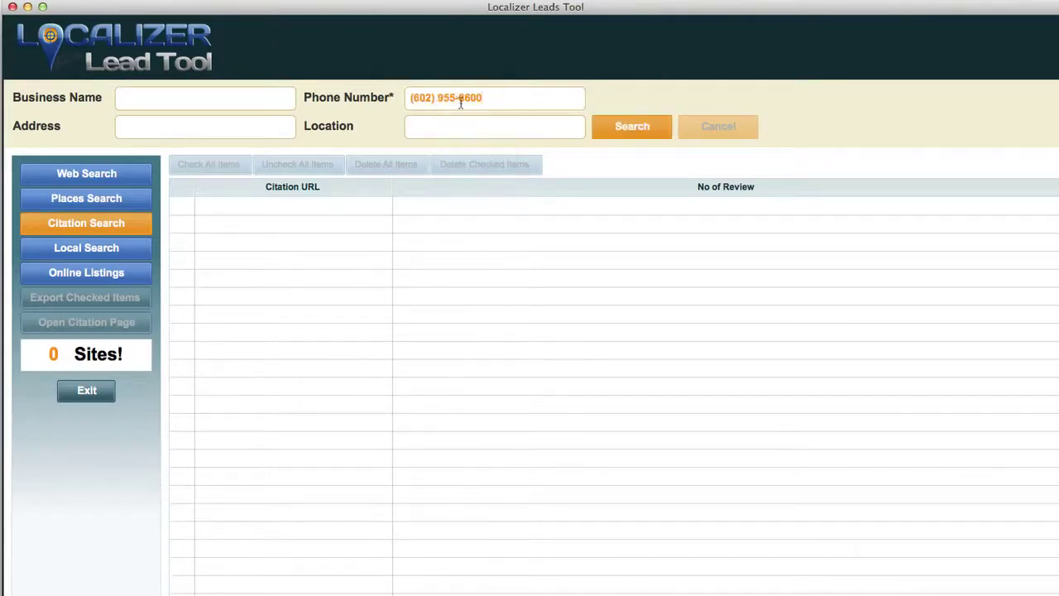
click(624, 131)
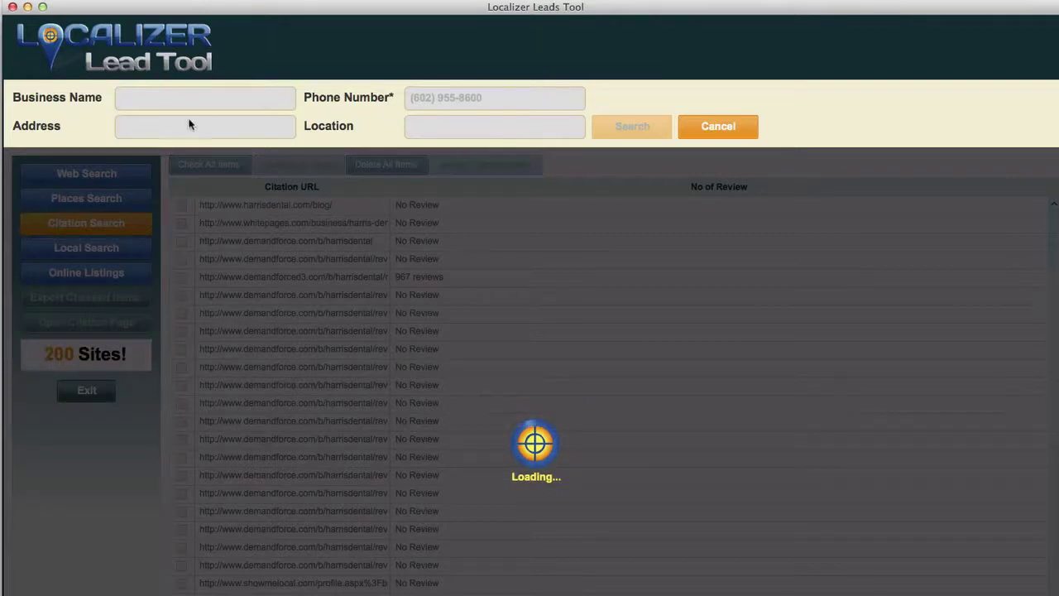
click(718, 126)
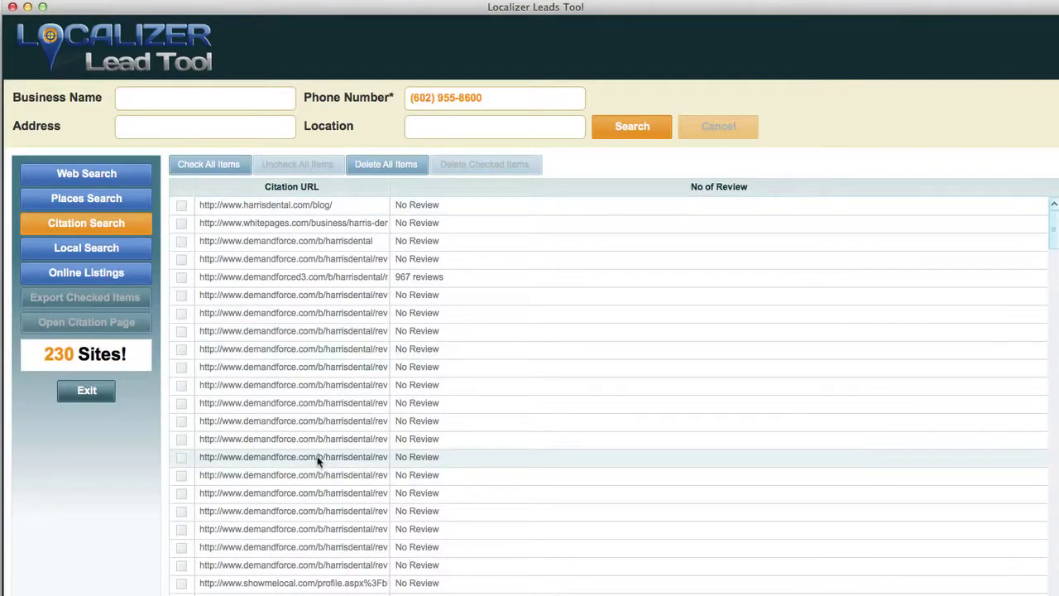
- Look through the citation URLs and their review counts, and clear the phone number
scroll(319, 461, down, 7)
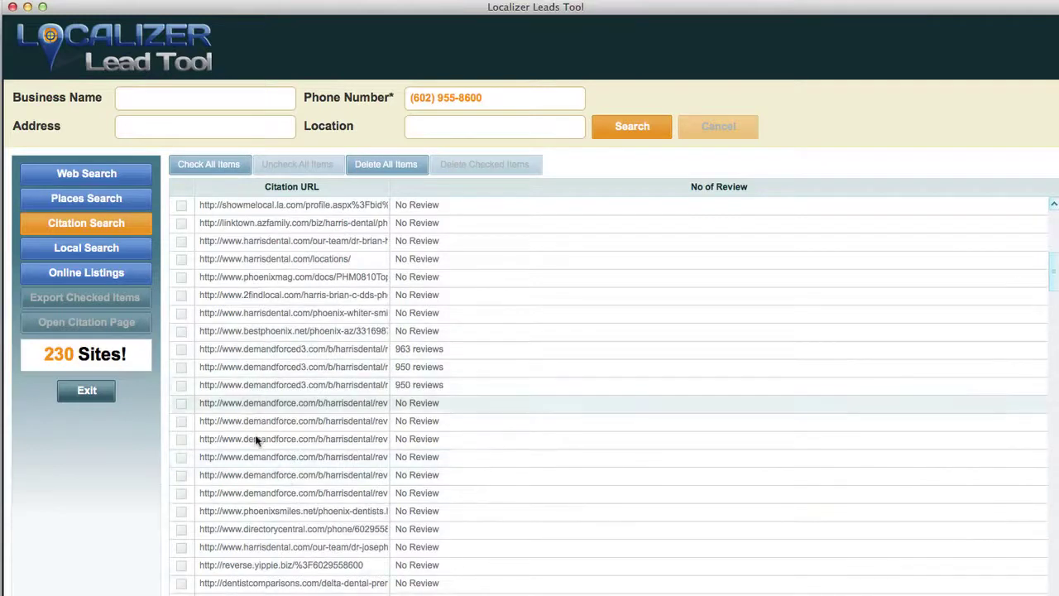
scroll(259, 502, down, 1)
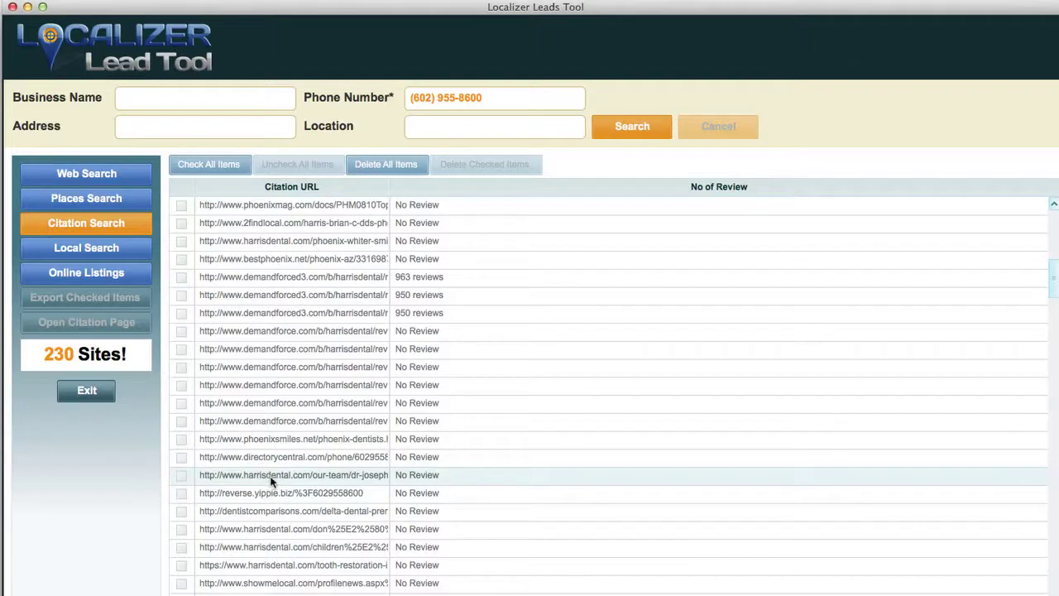
scroll(271, 481, down, 4)
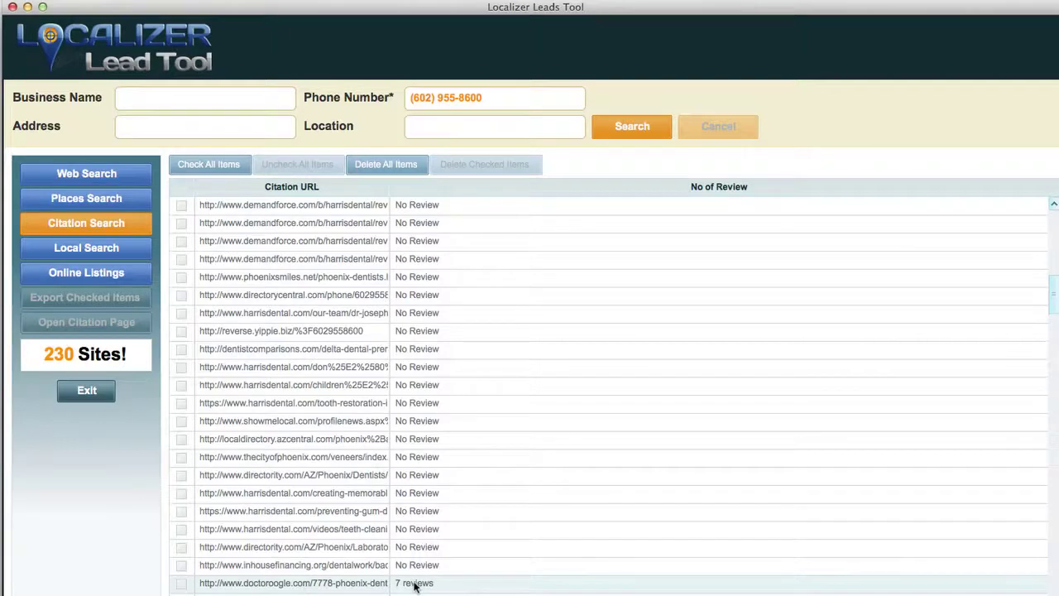
scroll(413, 584, down, 5)
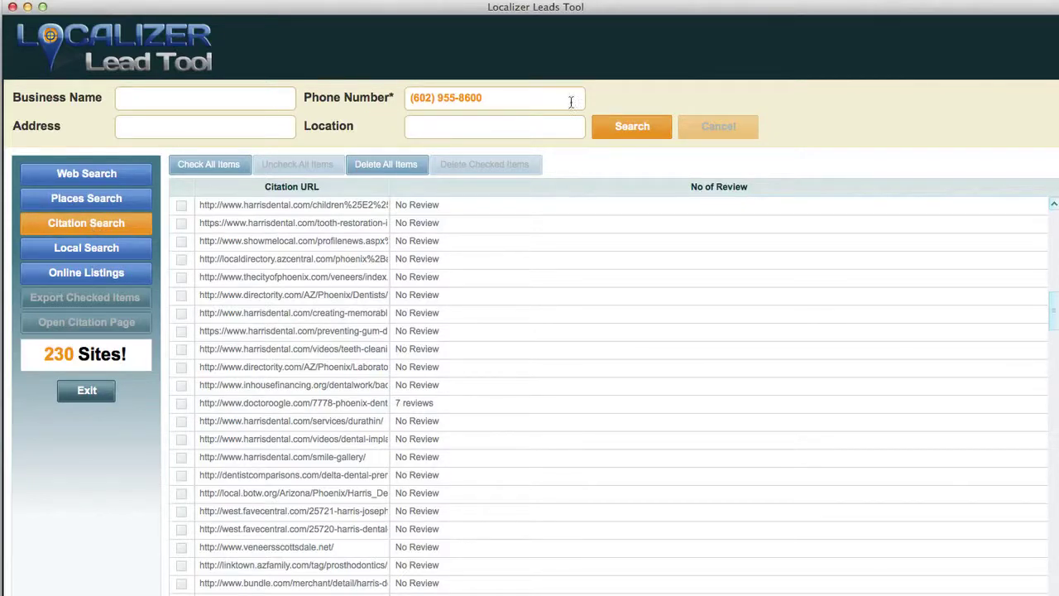
drag(571, 102, 365, 101)
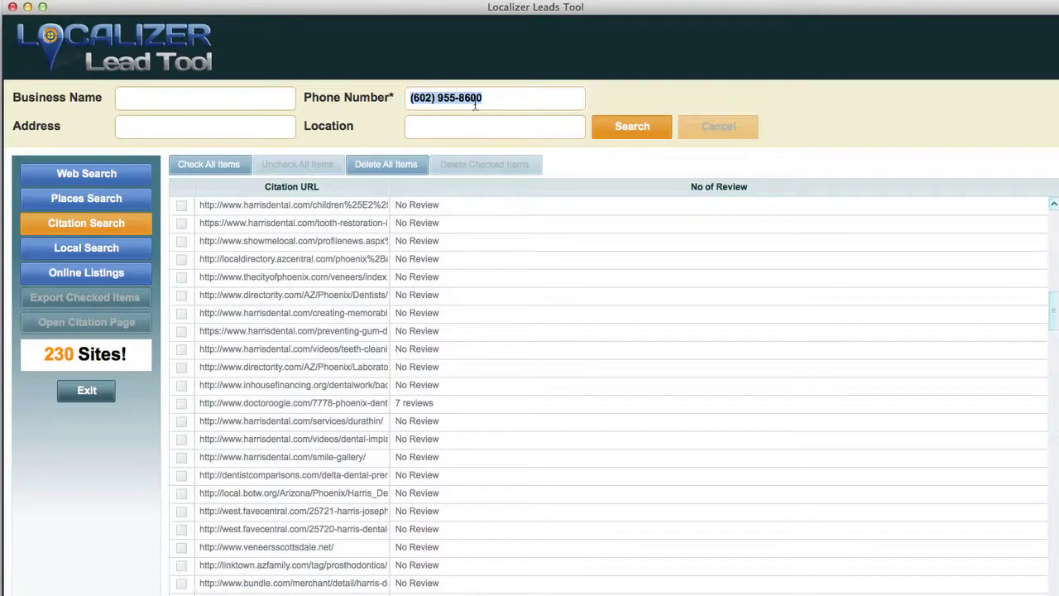
key(BackSpace)
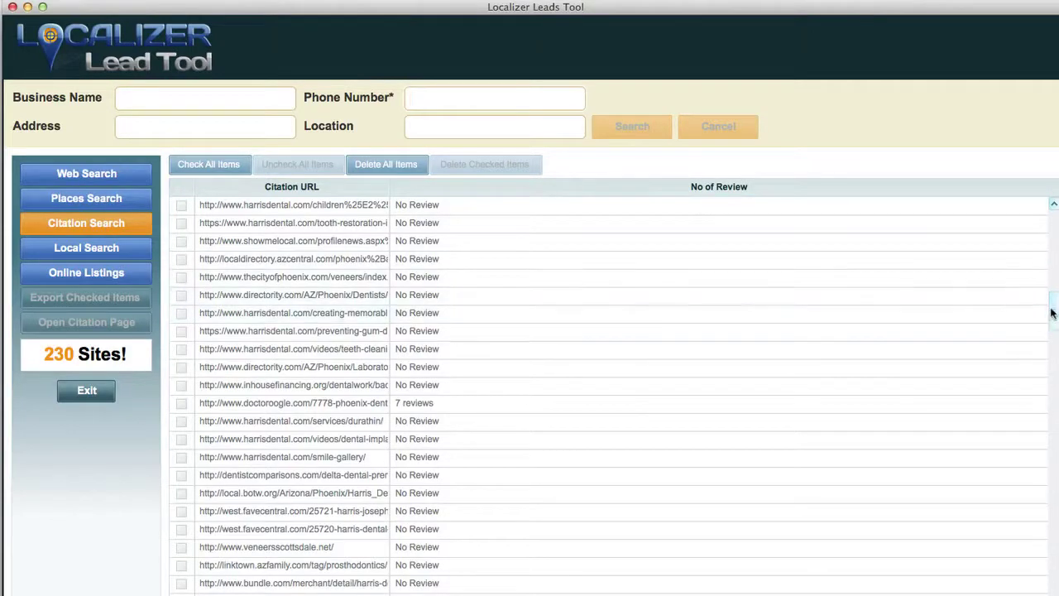
drag(1050, 307, 1052, 237)
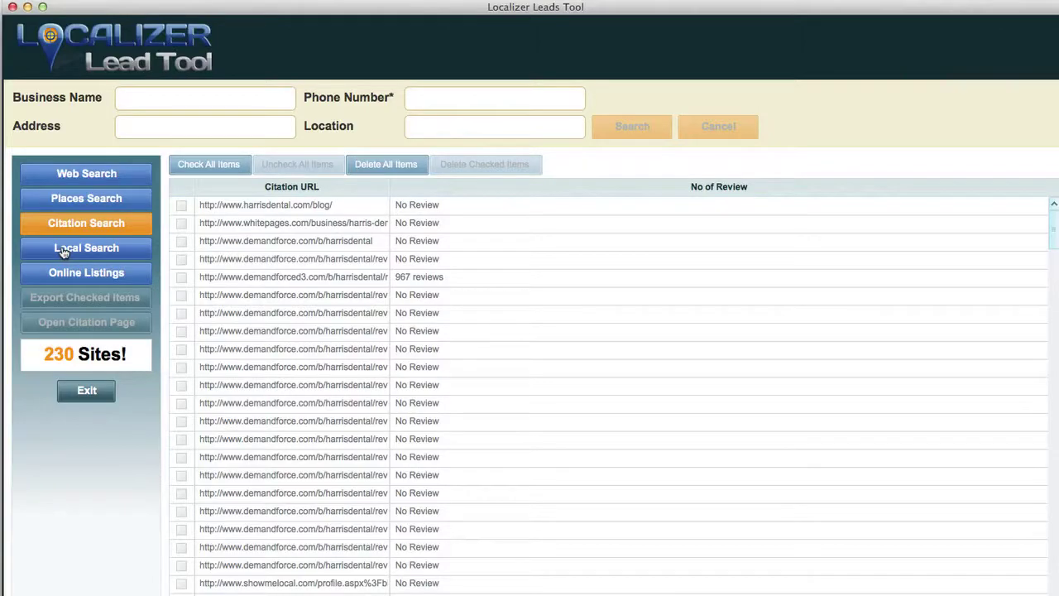
- Run a local search for Dentist in Phoenix, stopping it early, and sort the leads by ascending rank
click(63, 252)
click(508, 348)
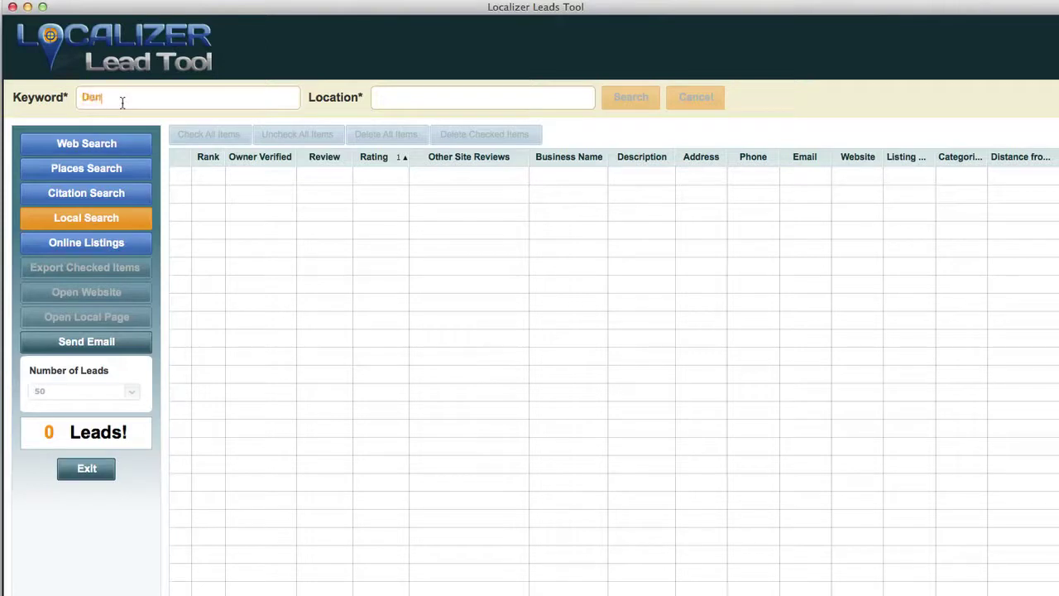
text(Phoenix)
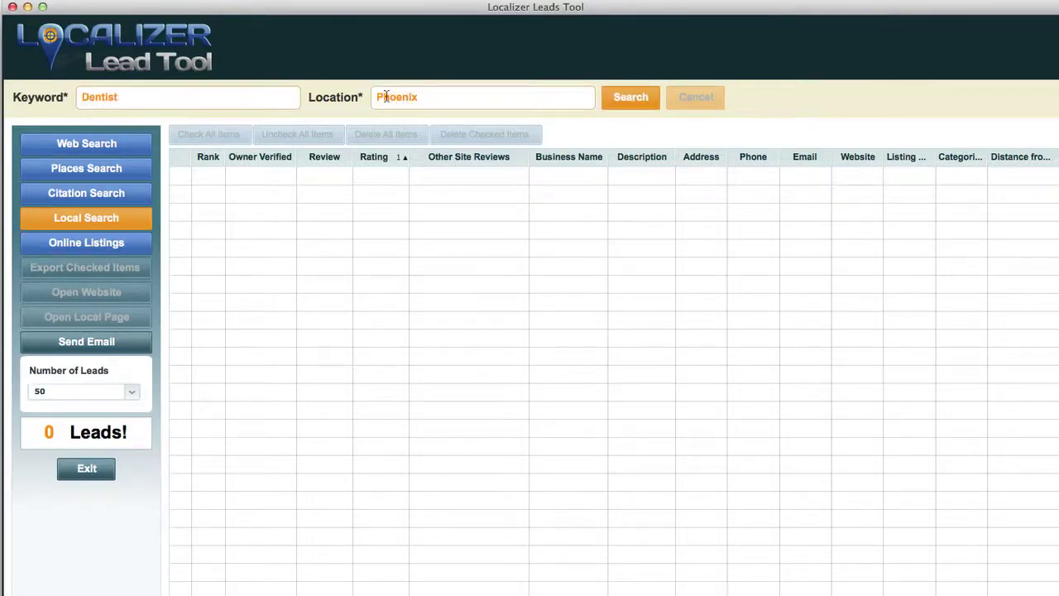
click(629, 99)
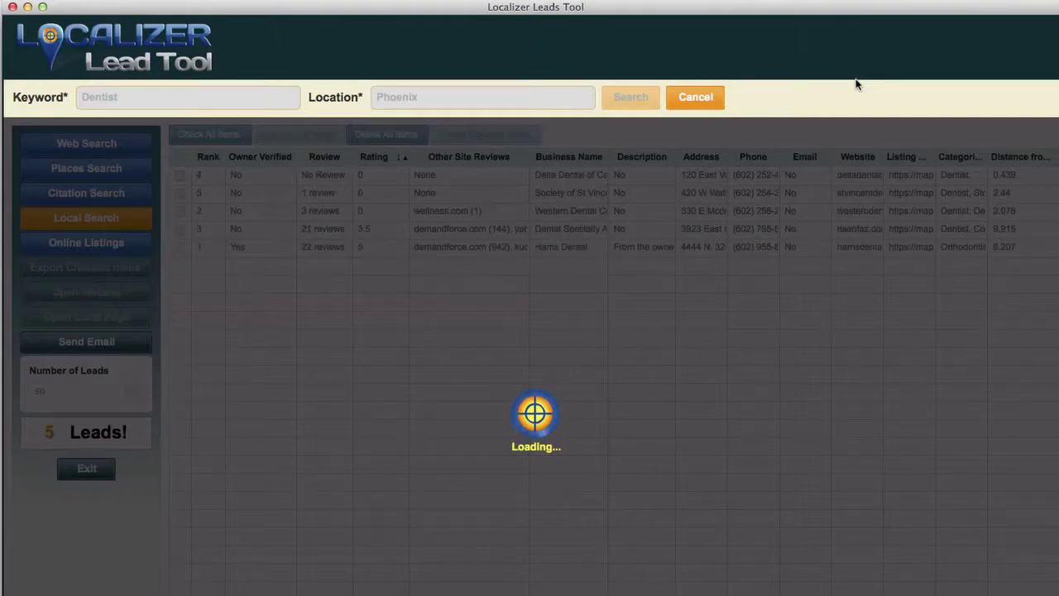
click(699, 98)
click(203, 156)
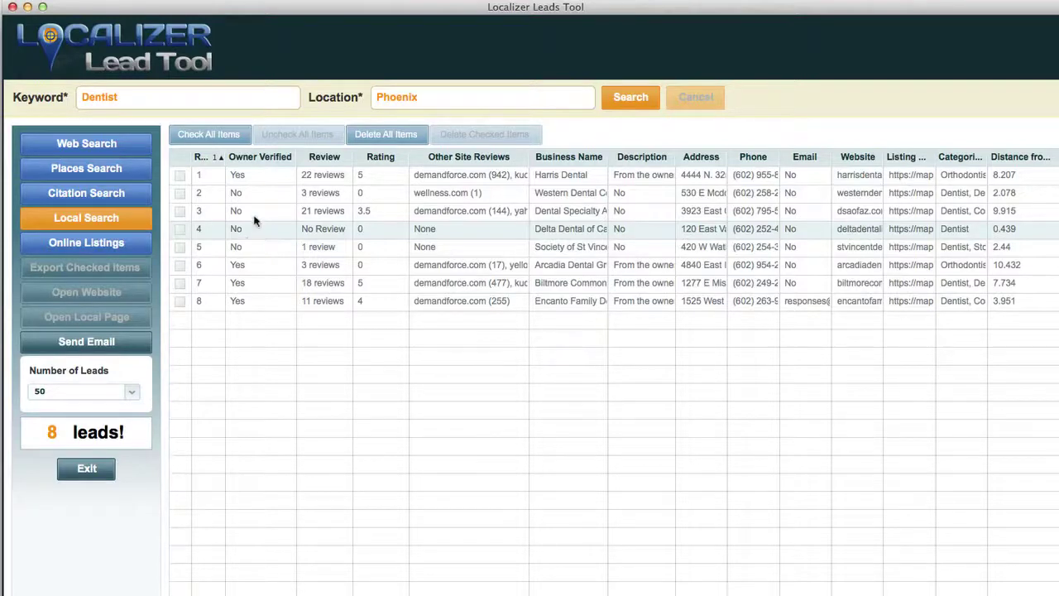
click(323, 231)
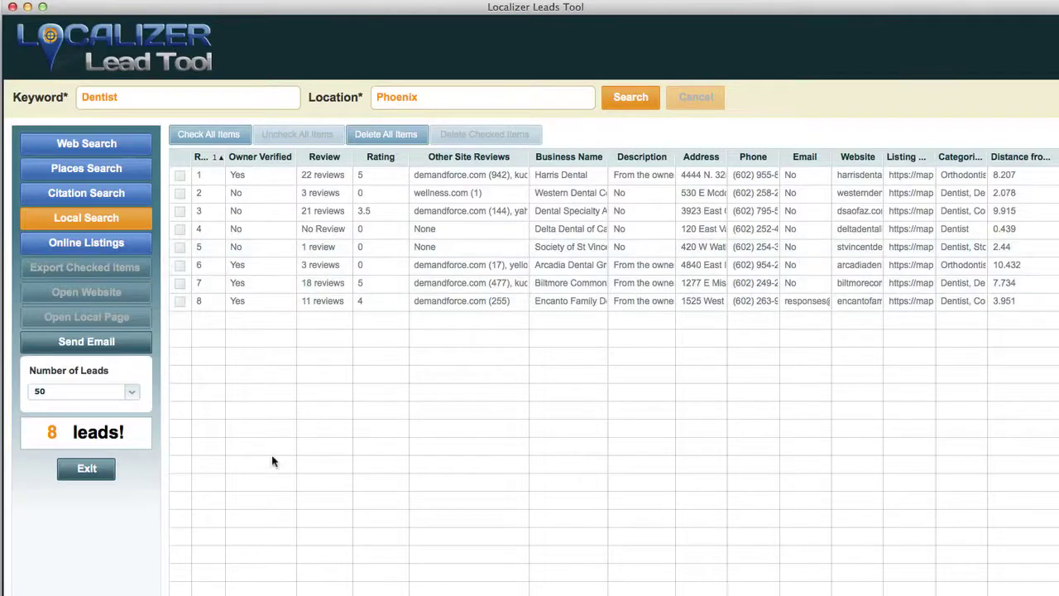
- Switch to the online listings search, discarding the local leads, and enter the keyword Dentsit and the location Phoenix
click(80, 245)
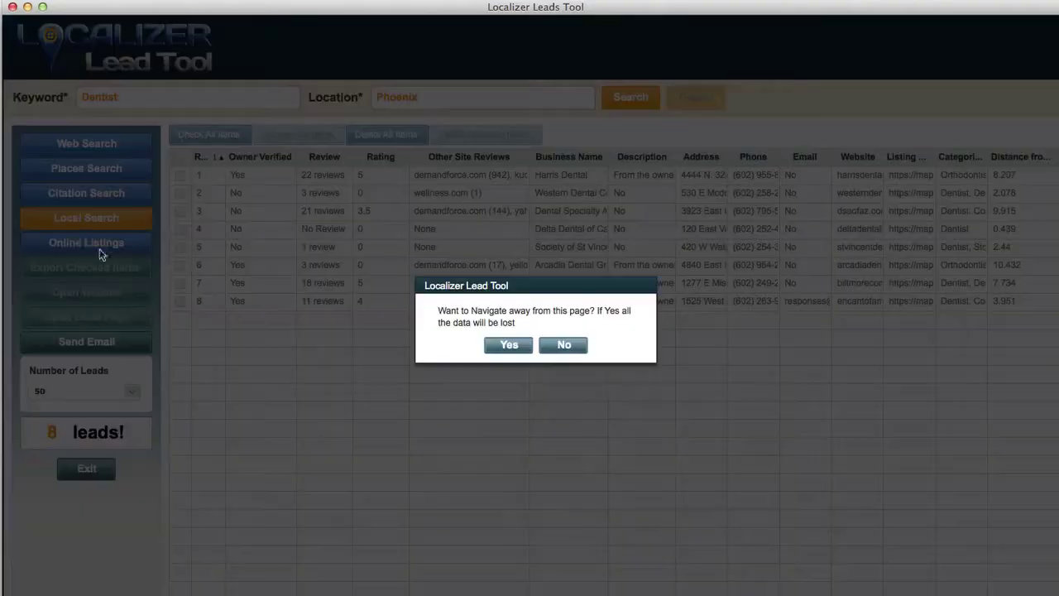
click(507, 346)
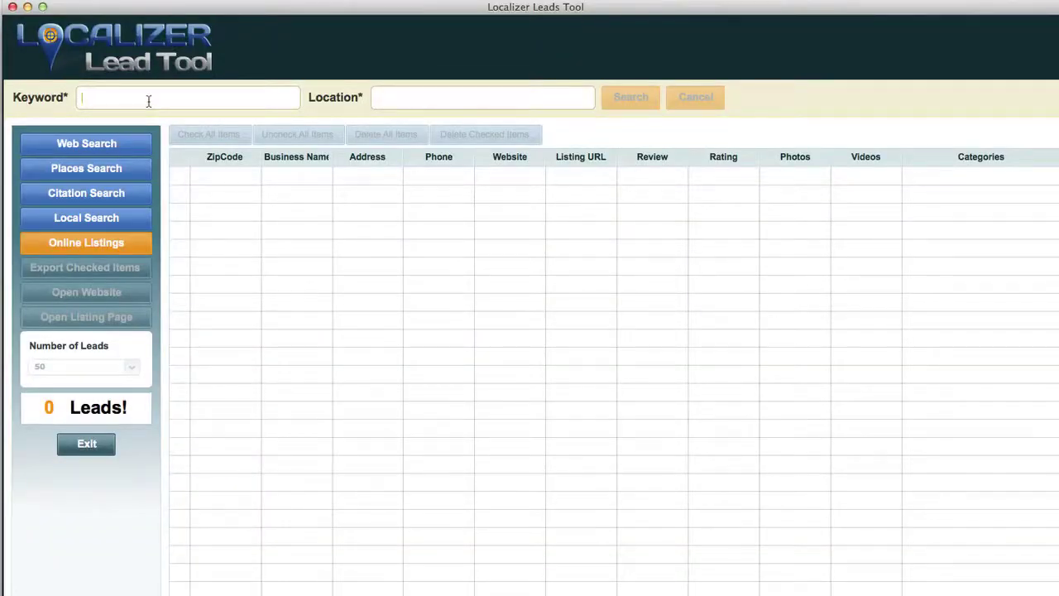
text(Dentsit)
key(Tab)
key(Tab)
text(Phoenix)
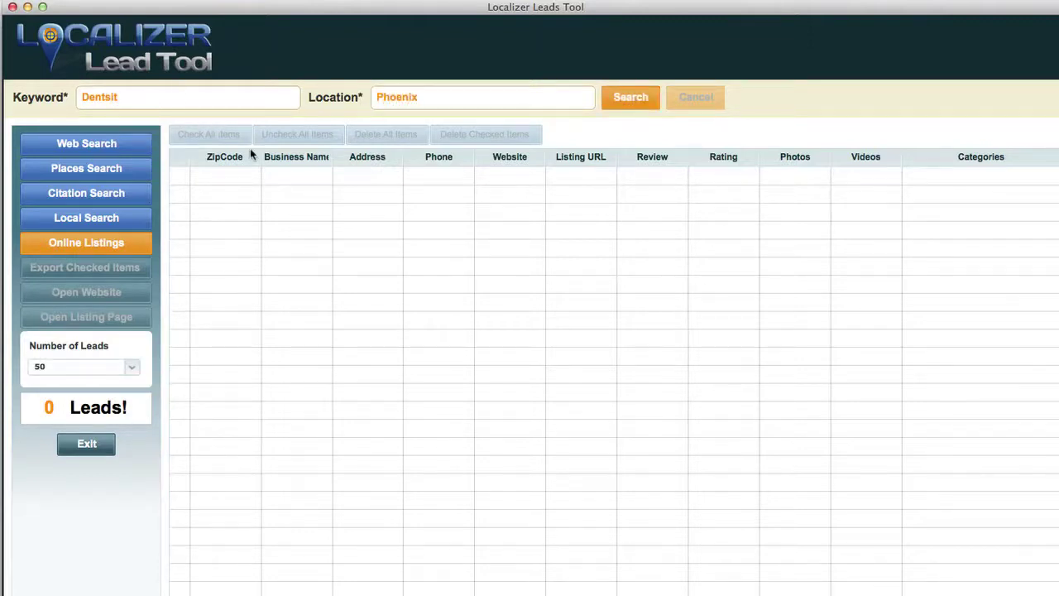
- Try to run the online listings search with the keyword Dentsit
click(632, 97)
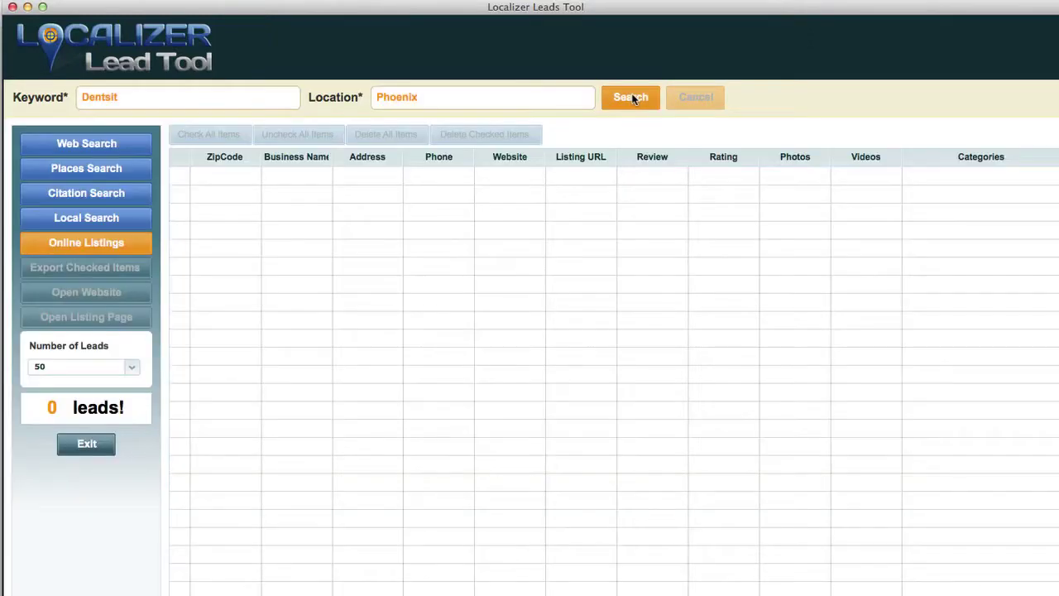
click(633, 98)
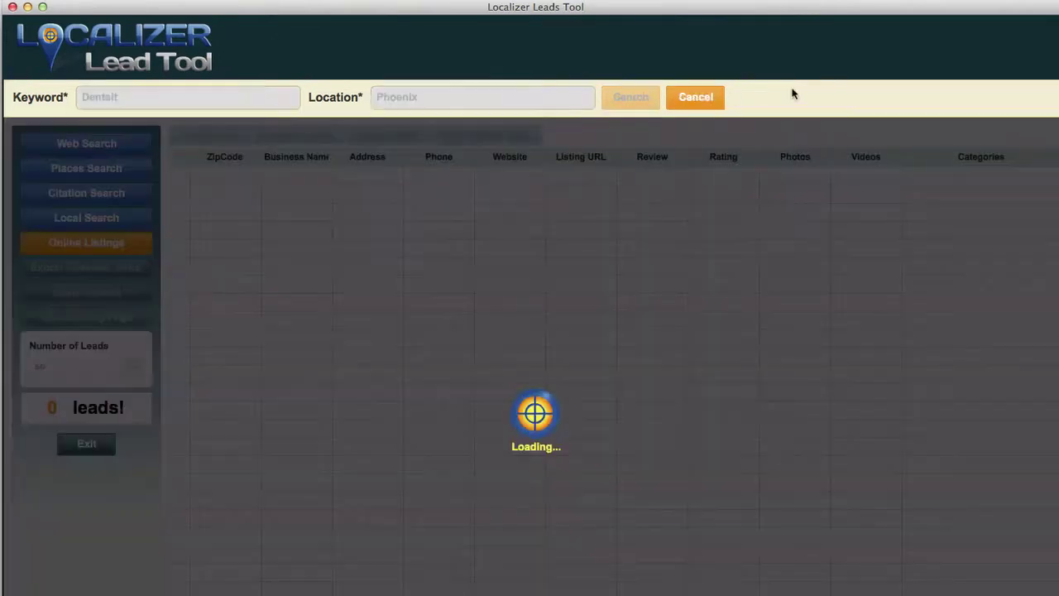
click(695, 98)
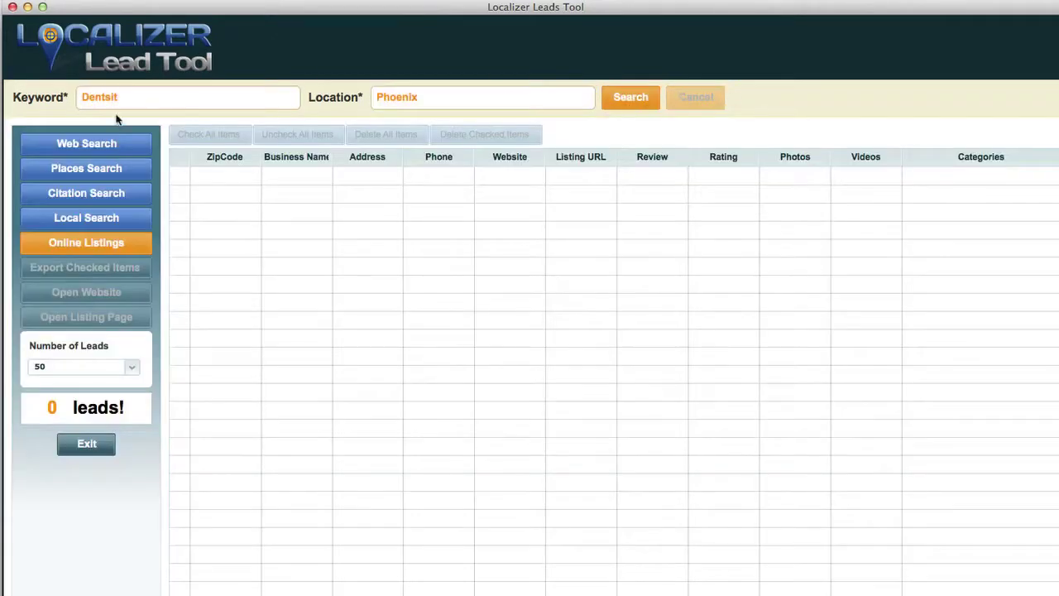
- Correct the keyword to Dentist and run the online listings search for Phoenix, stopping it early
click(138, 98)
key(BackSpace)
key(BackSpace)
key(BackSpace)
text(ist)
click(622, 98)
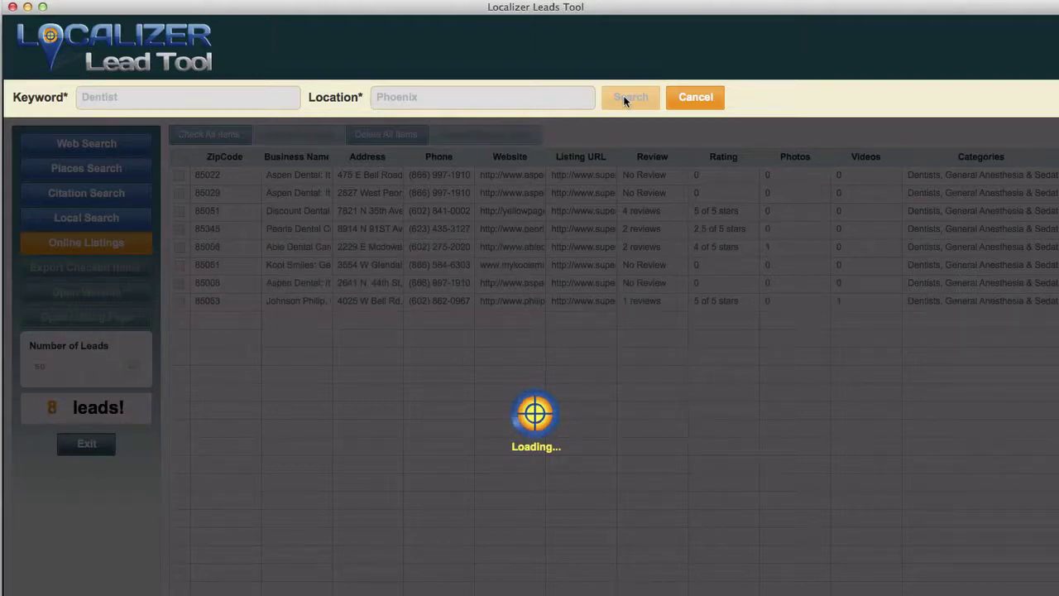
click(690, 98)
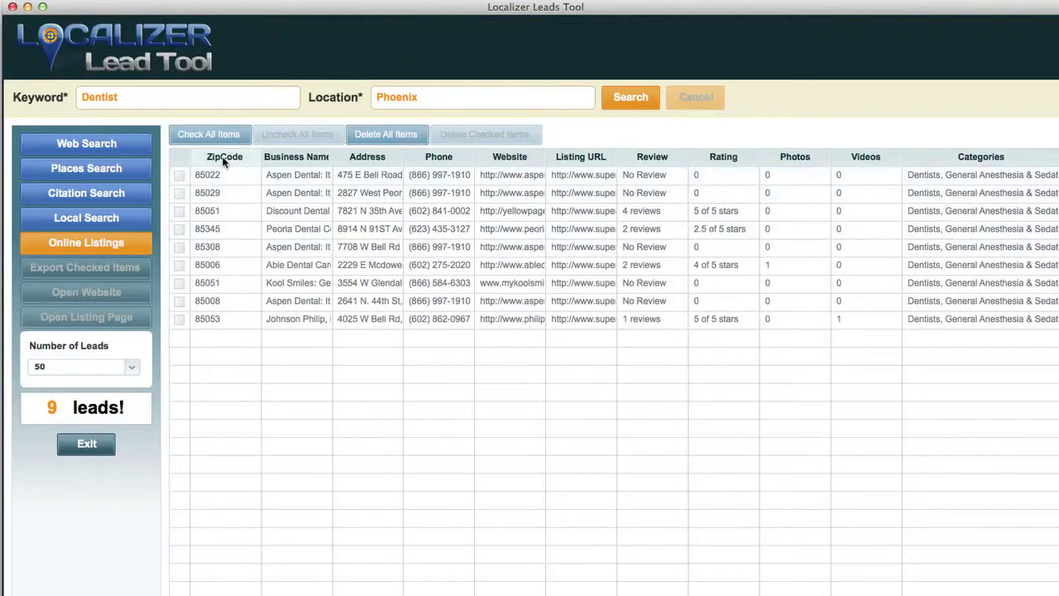
- Move the Address column ahead of the ZipCode column in the listings table
drag(372, 157, 220, 165)
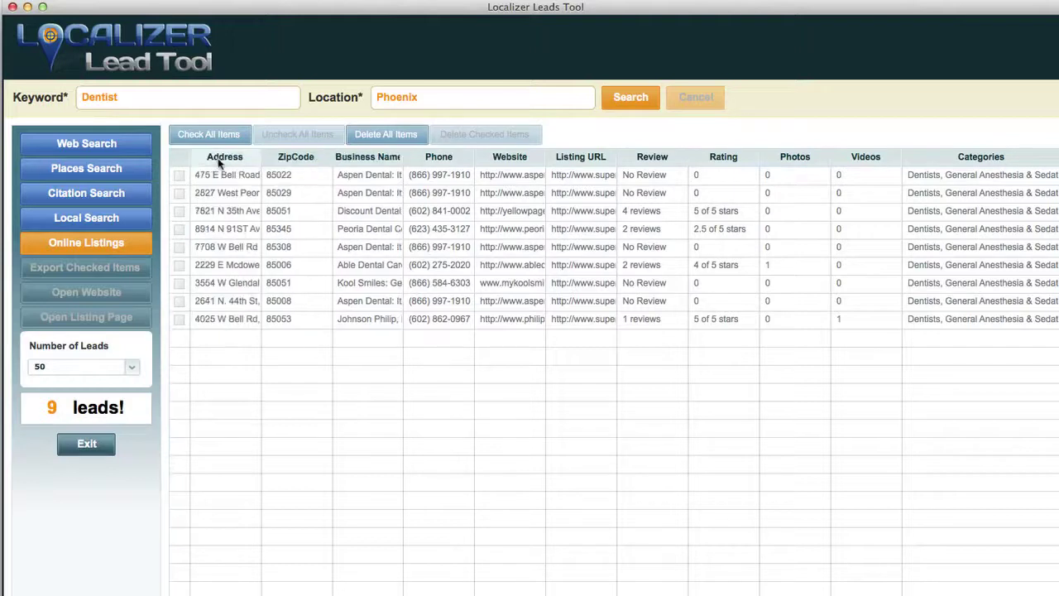